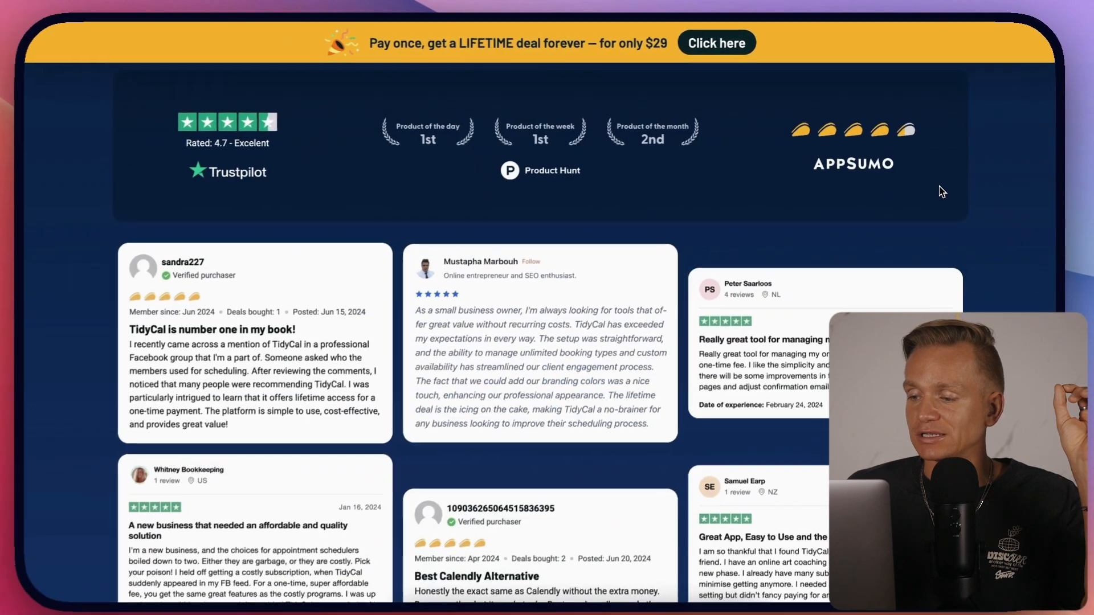
Examine the customer reviews and the feature price comparison between TidyCal and Market option #2
scroll(797, 228, "down", 15)
scroll(666, 238, "down", 3)
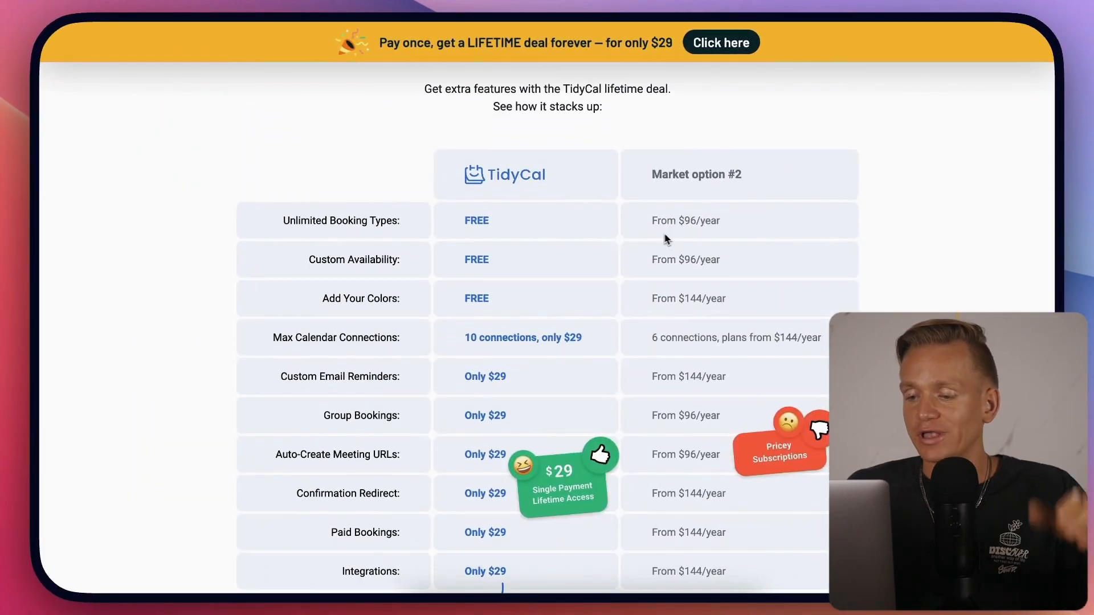
scroll(547, 239, "up", 2)
scroll(600, 163, "down", 1)
scroll(615, 176, "down", 1)
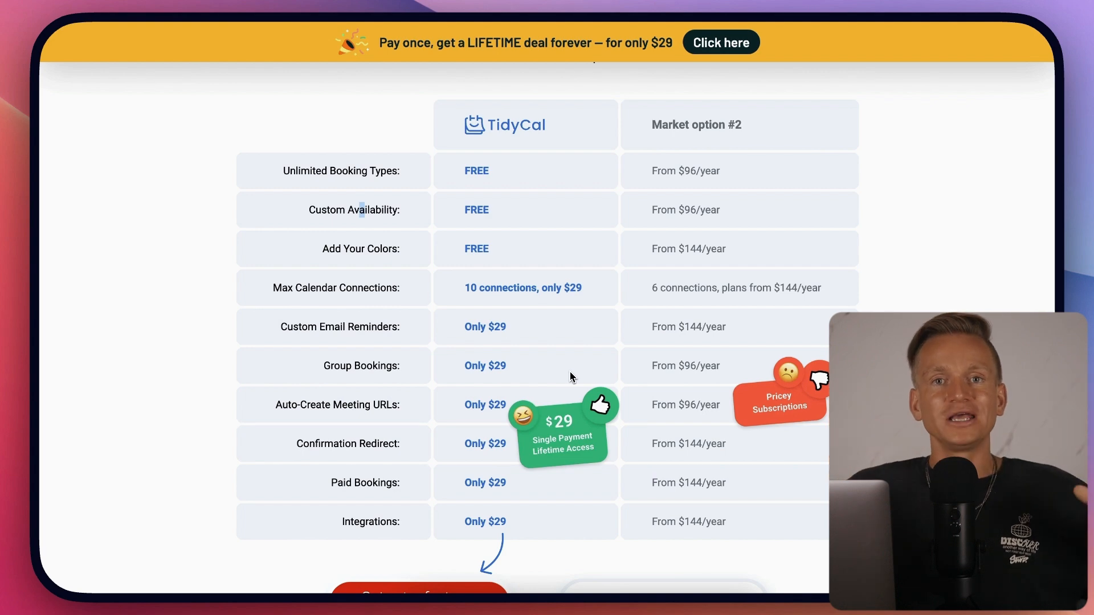
scroll(382, 274, "down", 2)
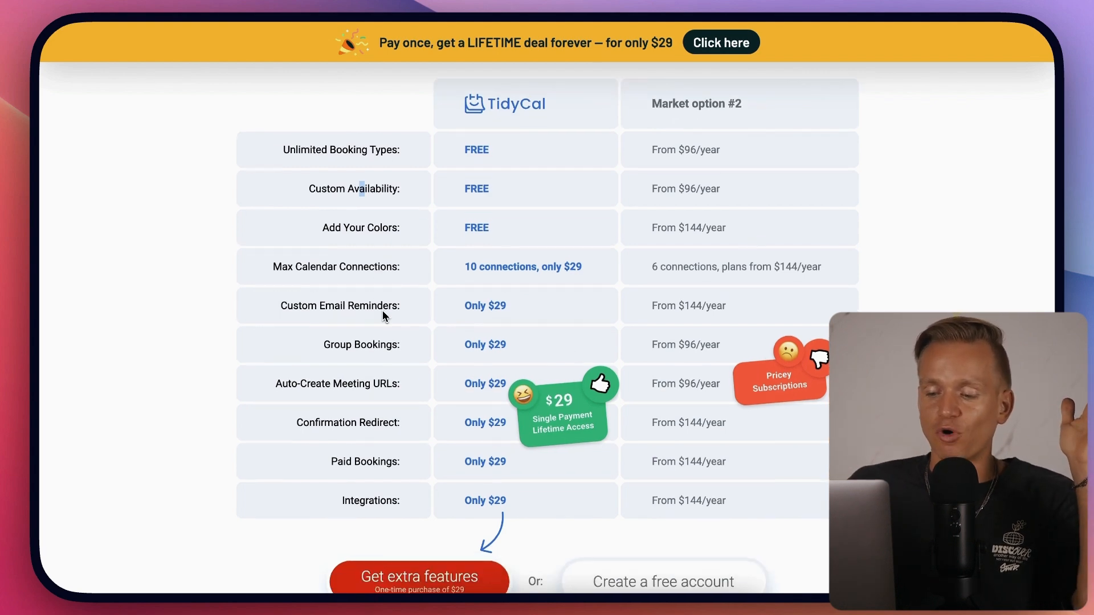
scroll(439, 345, "up", 1)
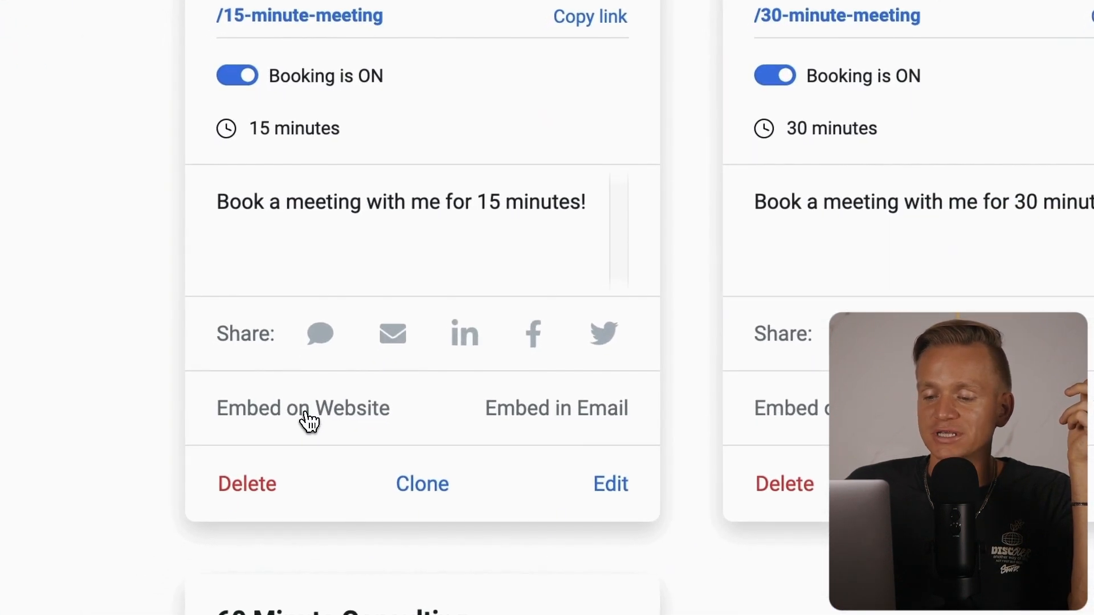
View the website embed option of the 15 Minute Meeting booking type and copy its booking link
left_click(308, 421)
left_click(607, 347)
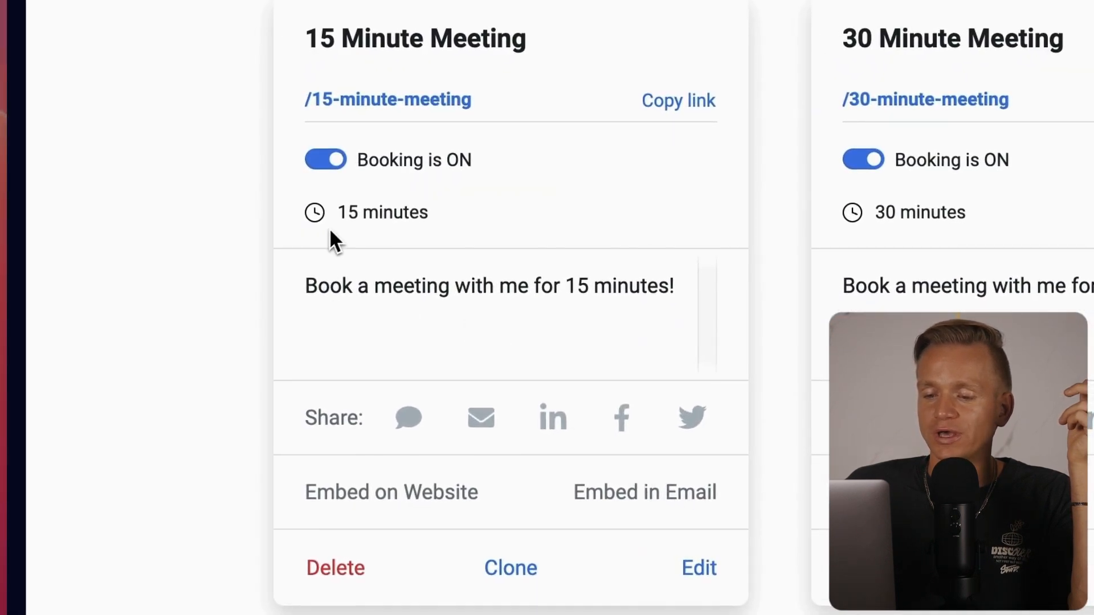
left_click(673, 105)
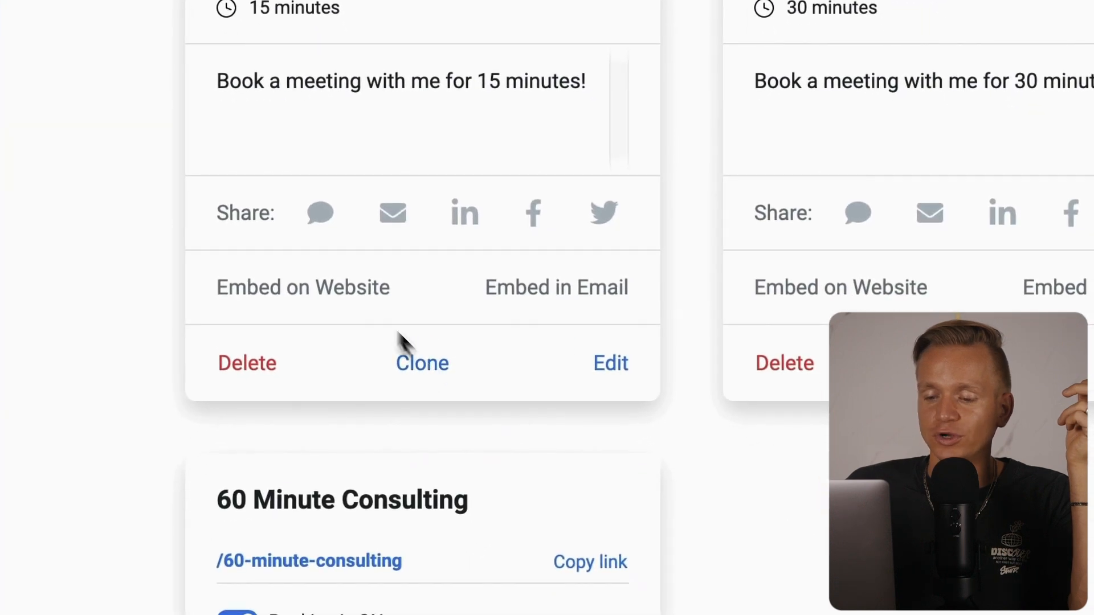
Open the 15 Minute Meeting booking type for editing and go to its duration setting
left_click(613, 367)
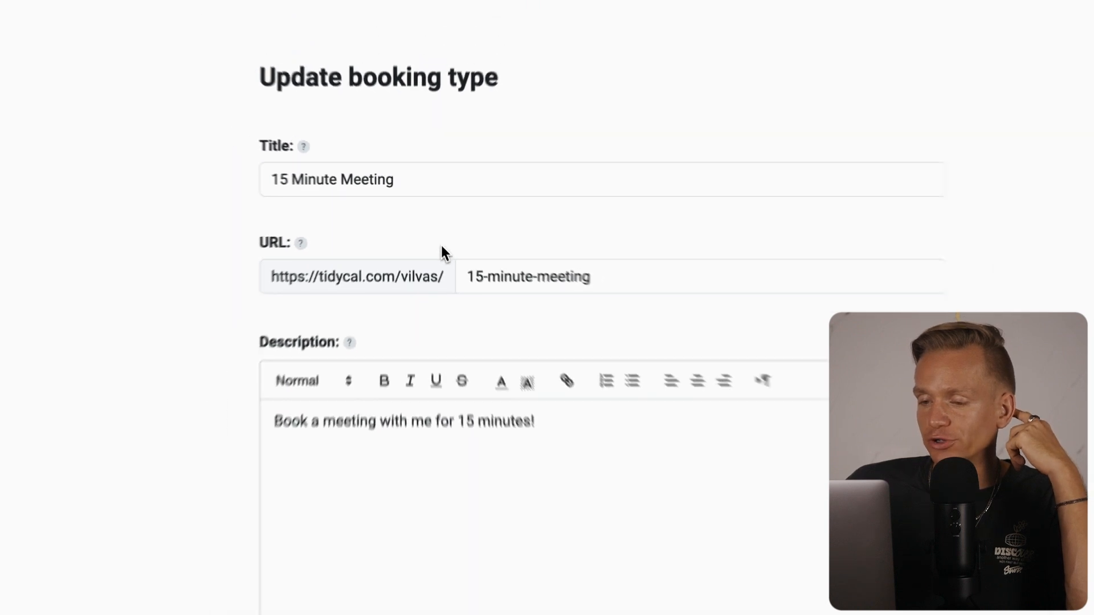
scroll(504, 261, "down", 3)
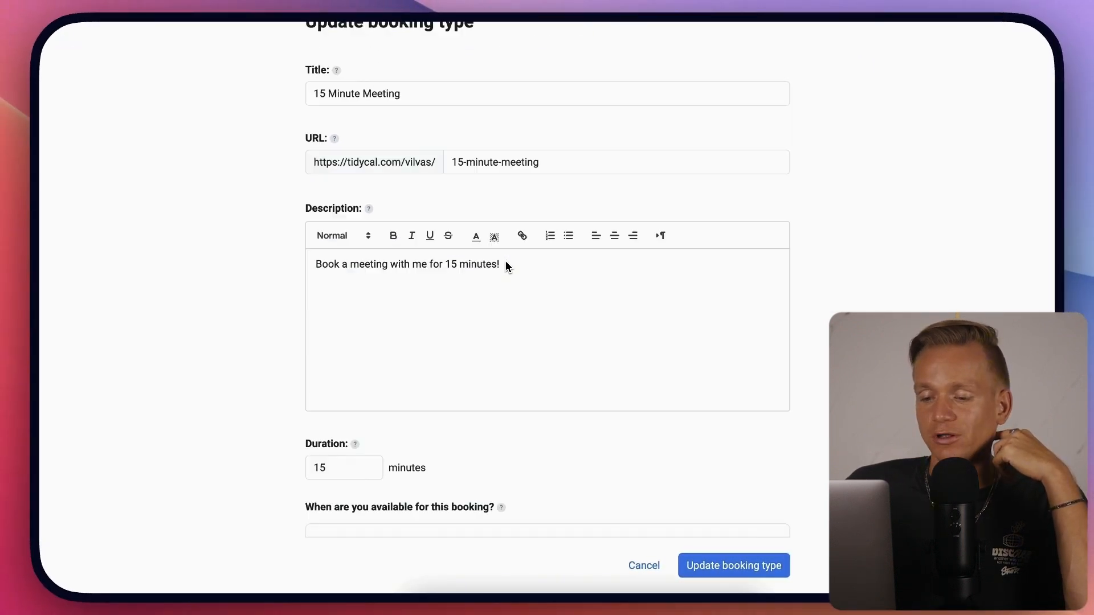
scroll(505, 261, "down", 3)
left_click(328, 358)
scroll(375, 430, "down", 5)
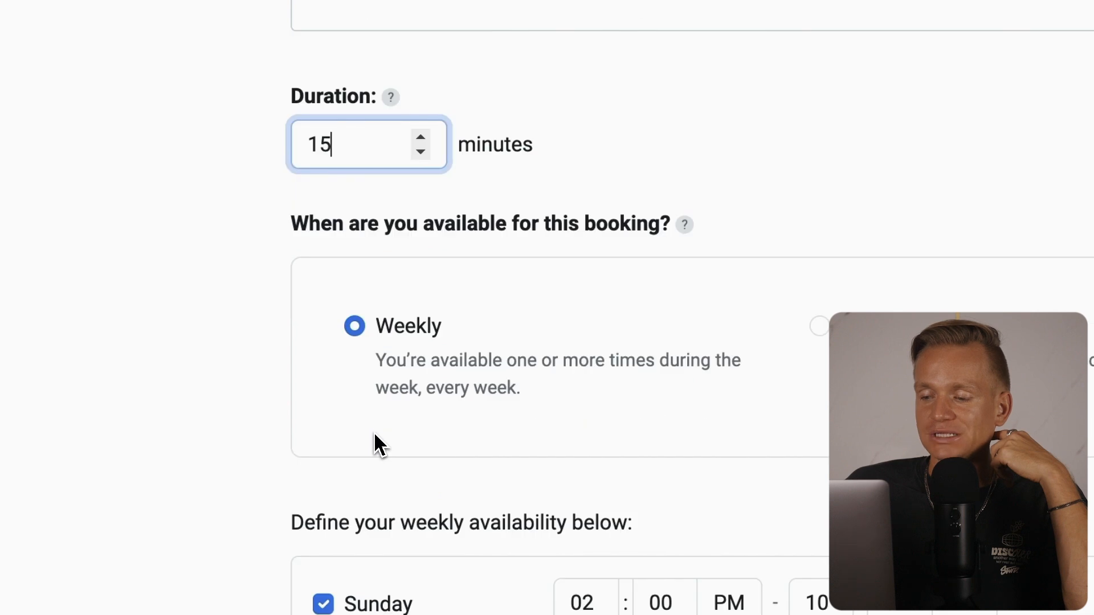
Switch the booking availability to Specific dates and back to Weekly
scroll(402, 432, "down", 3)
left_click(832, 169)
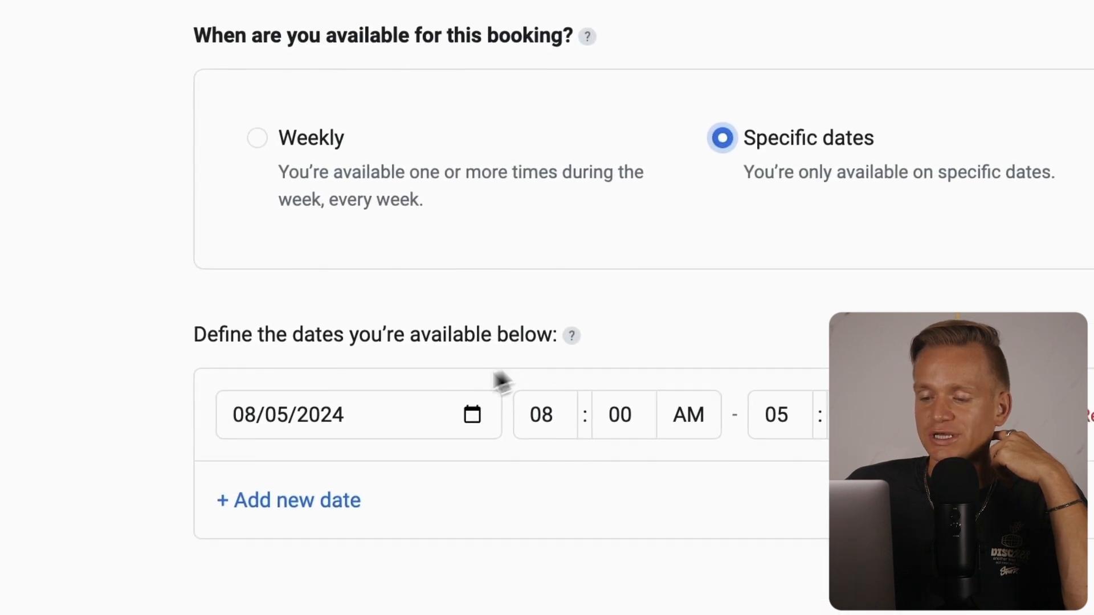
left_click(295, 140)
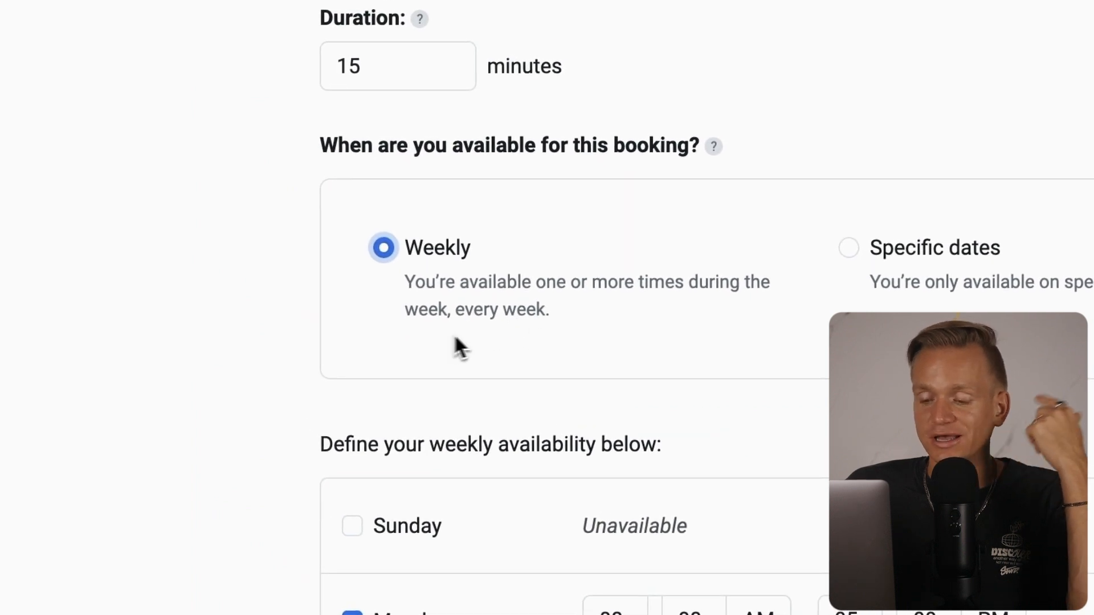
Mark Sunday as available in the weekly schedule and undo it again
scroll(606, 365, "down", 2)
left_click(348, 323)
left_click(351, 323)
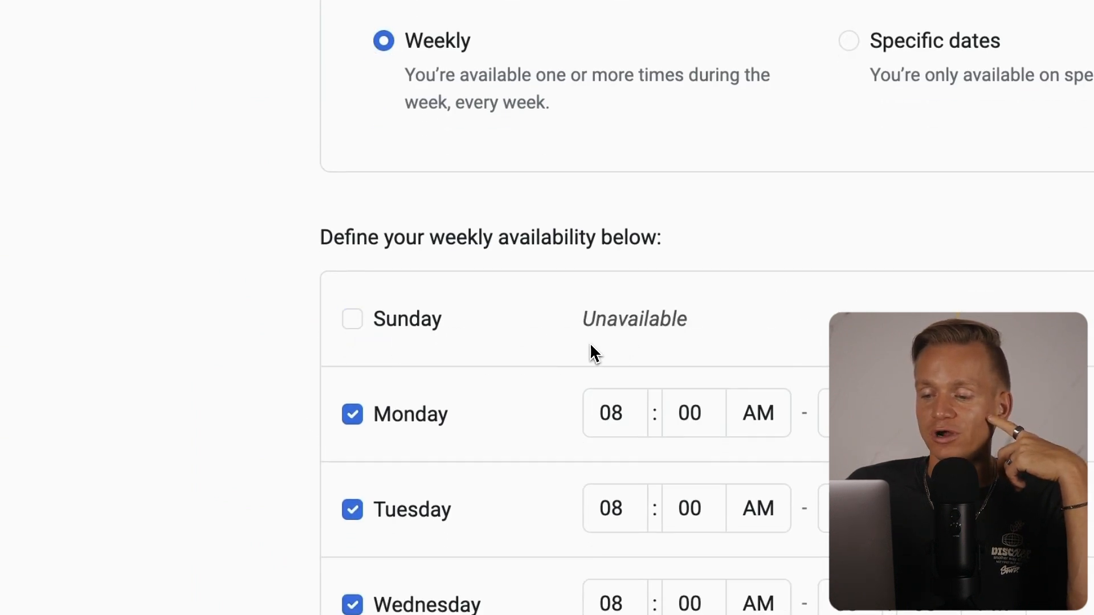
Add a second availability window on Monday and set the first window's end time to 02:00 PM
left_click(803, 318)
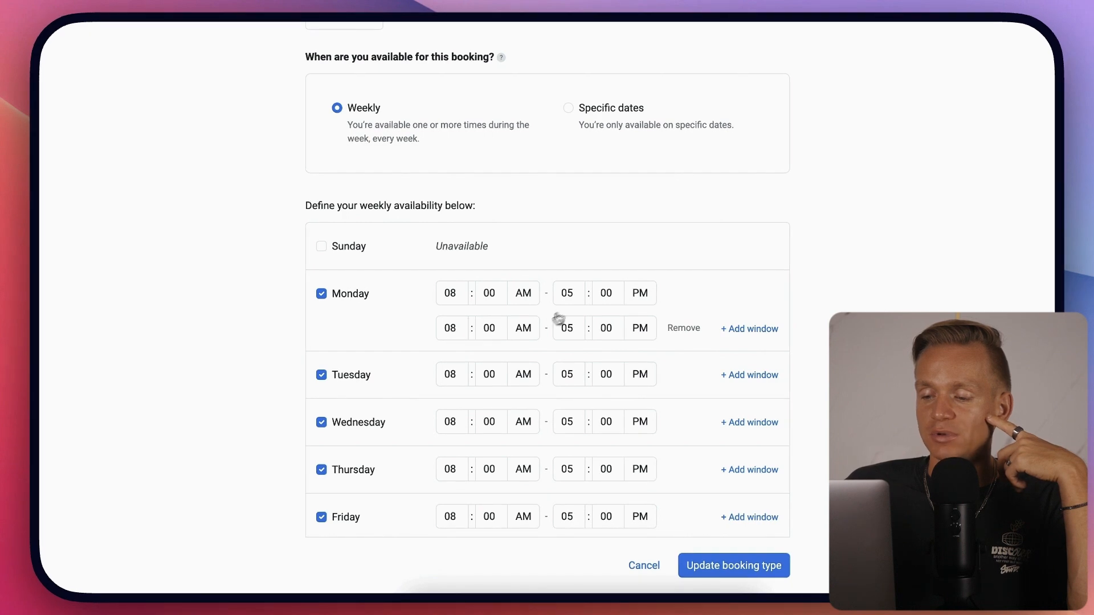
left_click(450, 328)
left_click(567, 293)
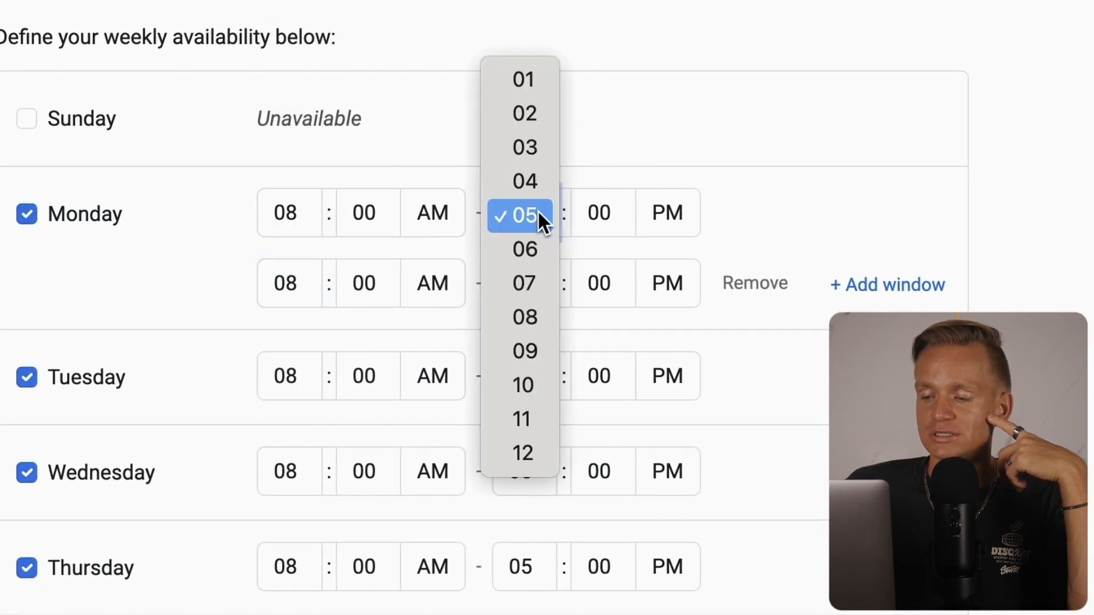
left_click(515, 121)
Set Monday's second availability window to run from 07:00 PM to 11:00 PM
left_click(296, 285)
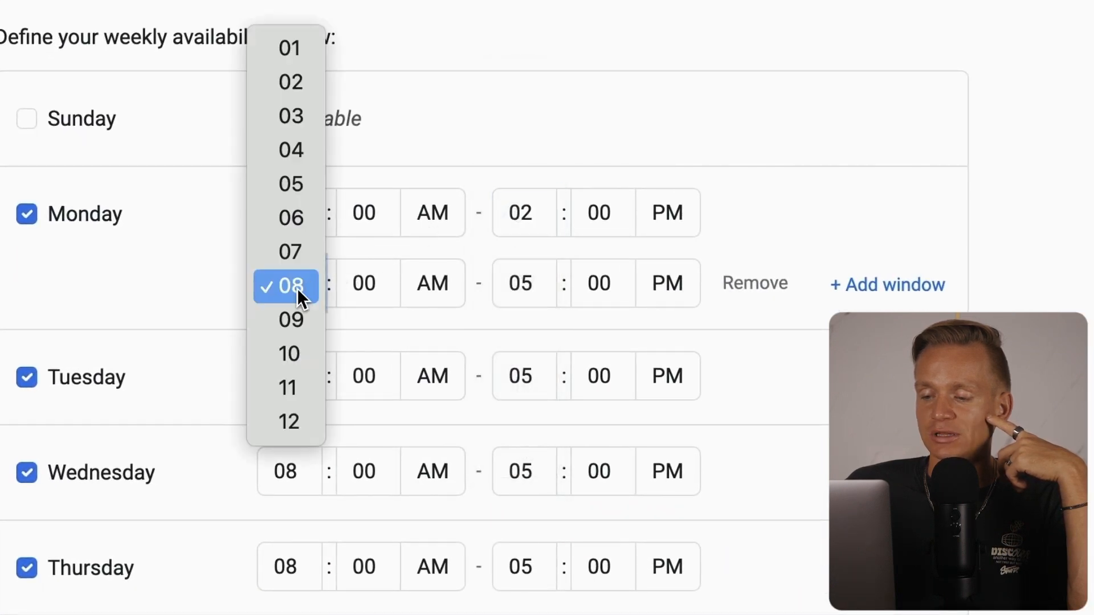
left_click(310, 251)
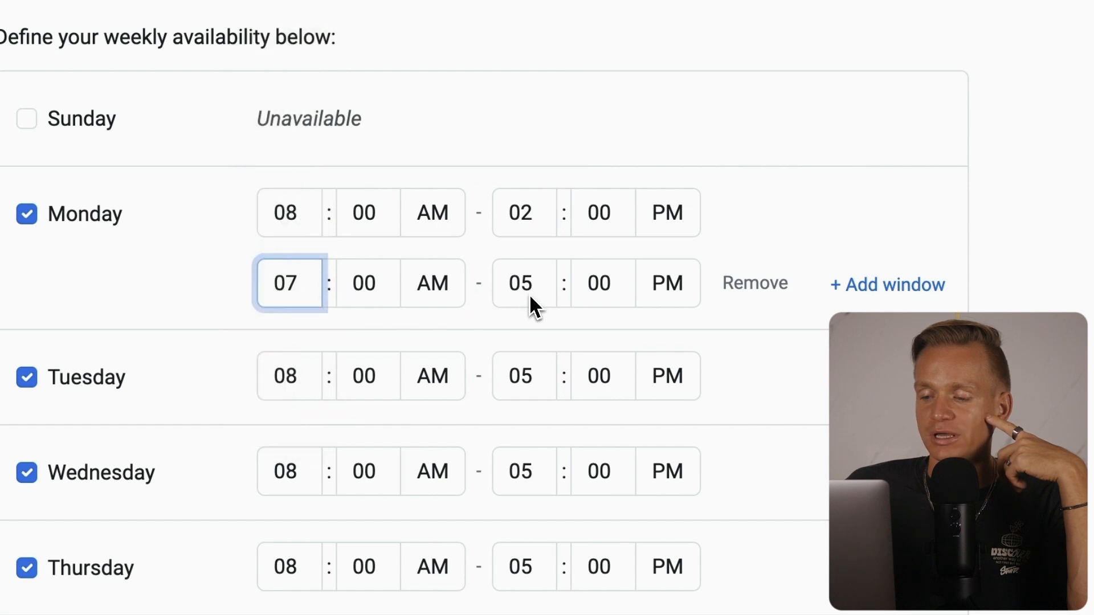
left_click(434, 284)
left_click(451, 318)
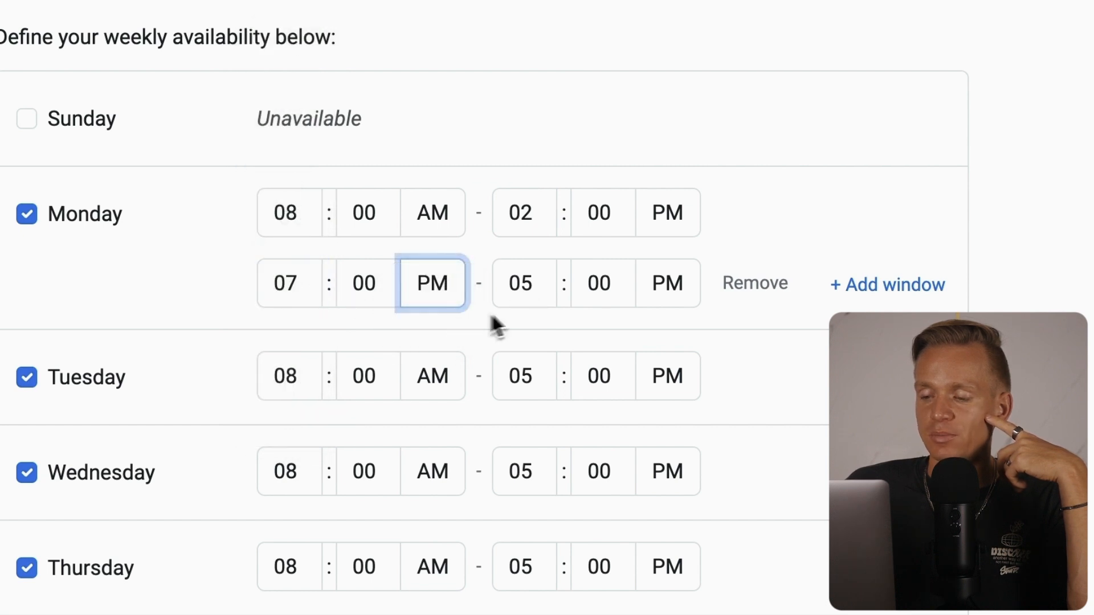
left_click(536, 297)
left_click(540, 489)
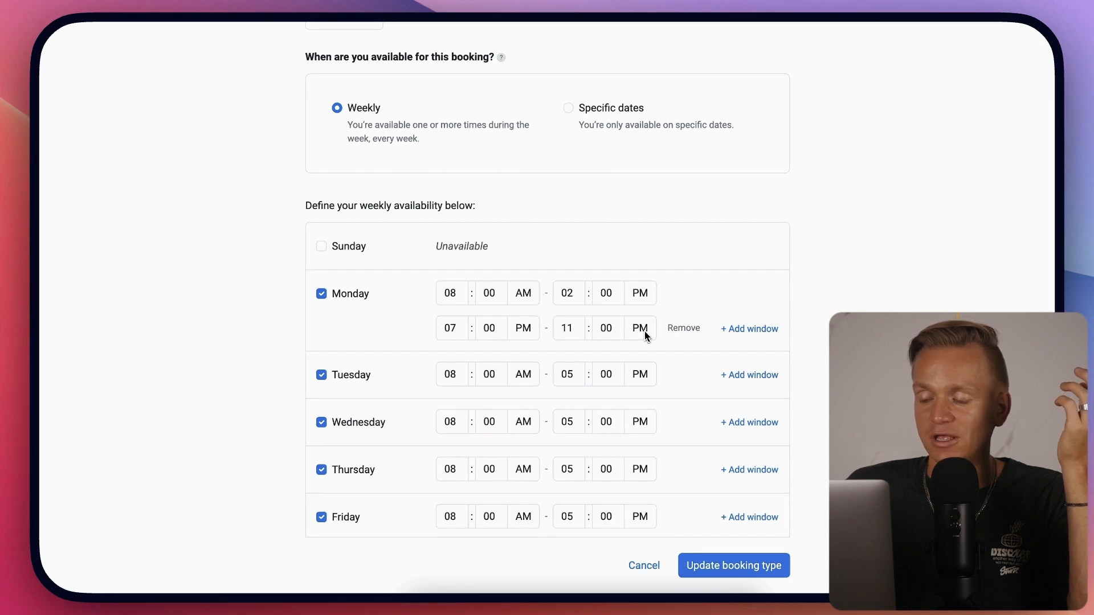
Add a third Monday window and remove both extra windows, keeping only the first one
left_click(769, 330)
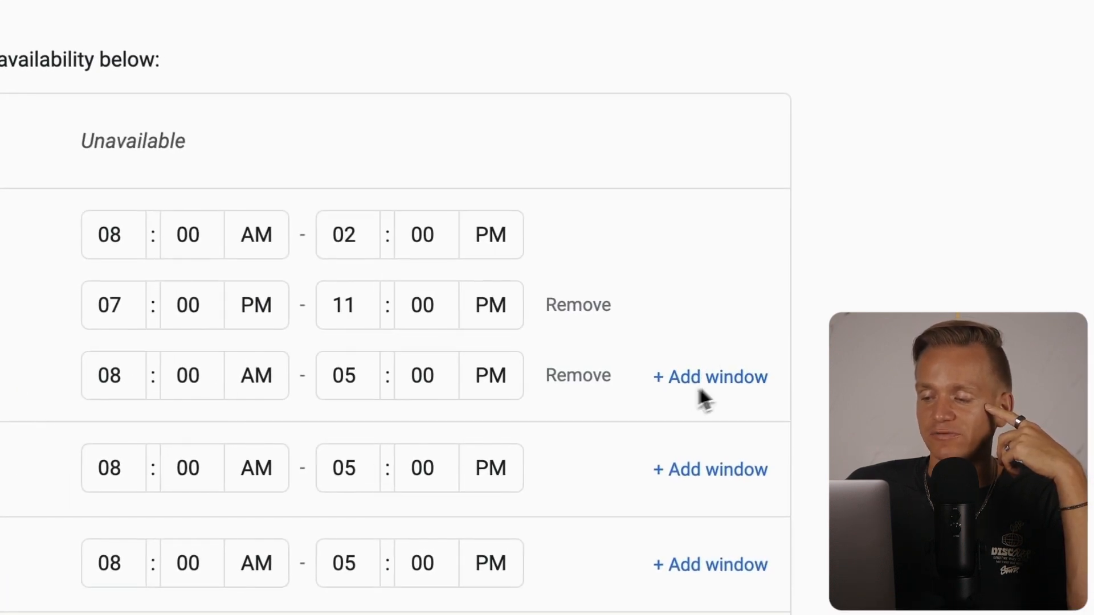
left_click(592, 373)
left_click(597, 308)
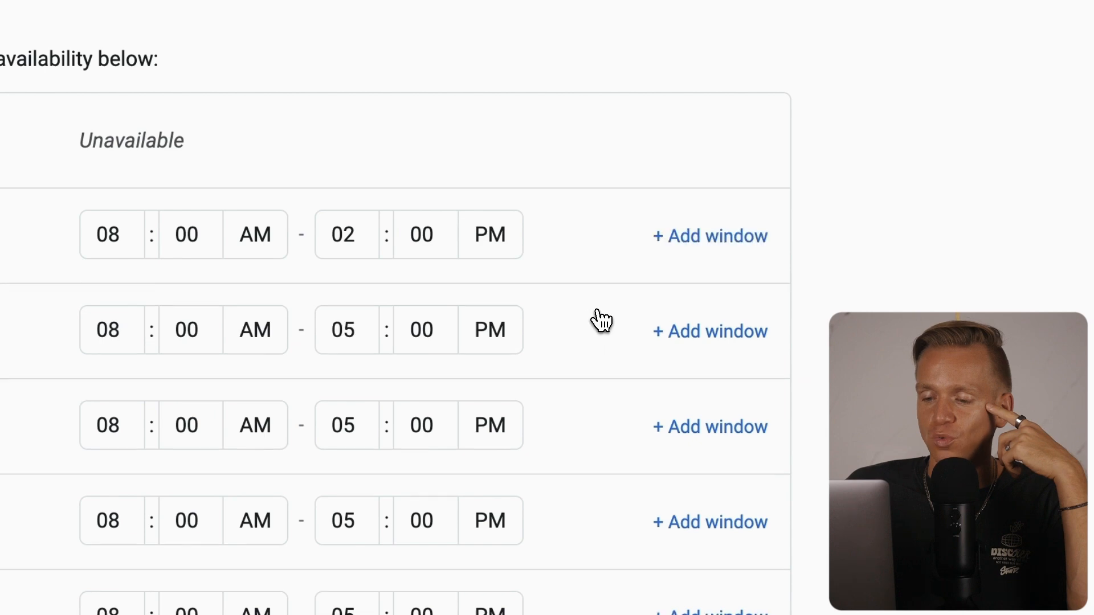
Turn on the option to add unavailable dates below the weekly schedule and turn it off again
scroll(171, 217, "down", 5)
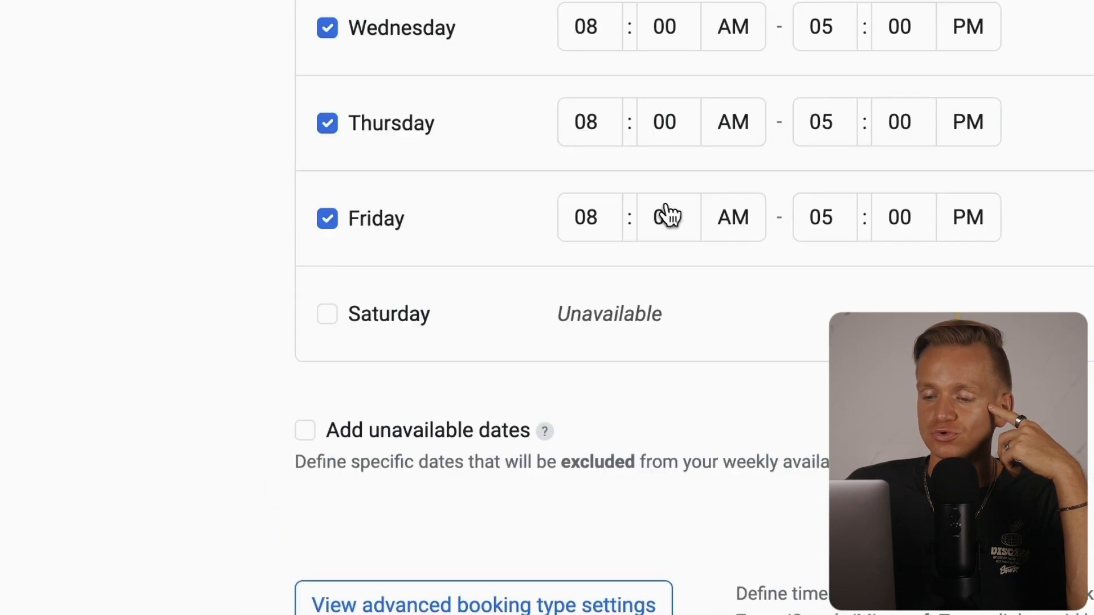
scroll(666, 215, "up", 3)
scroll(661, 245, "down", 2)
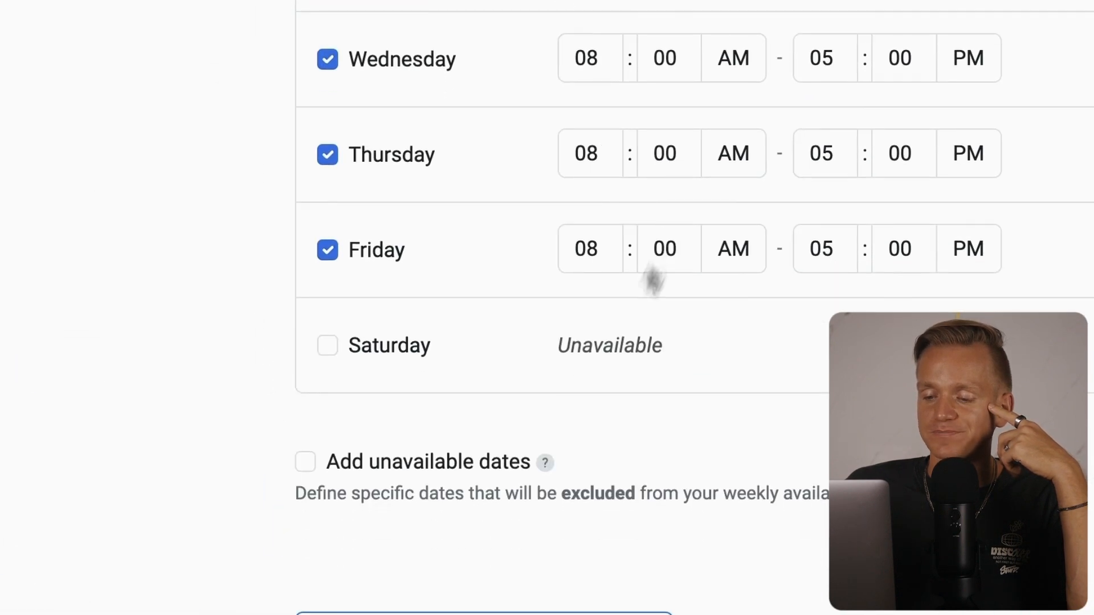
left_click(307, 462)
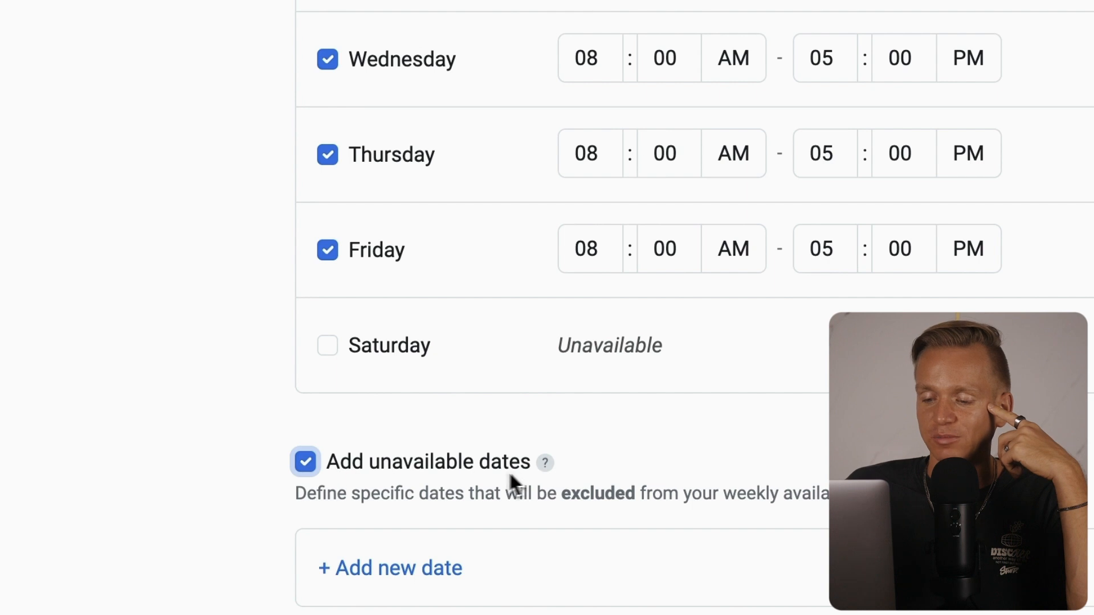
left_click(309, 469)
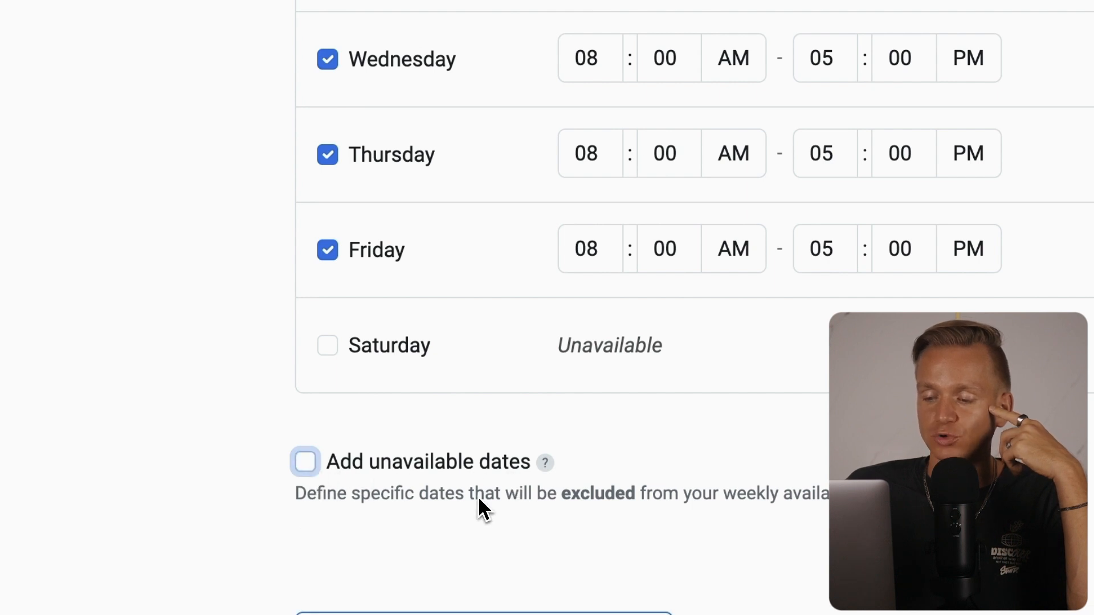
Show the advanced booking type settings and bring up the availability details
scroll(481, 495, "down", 3)
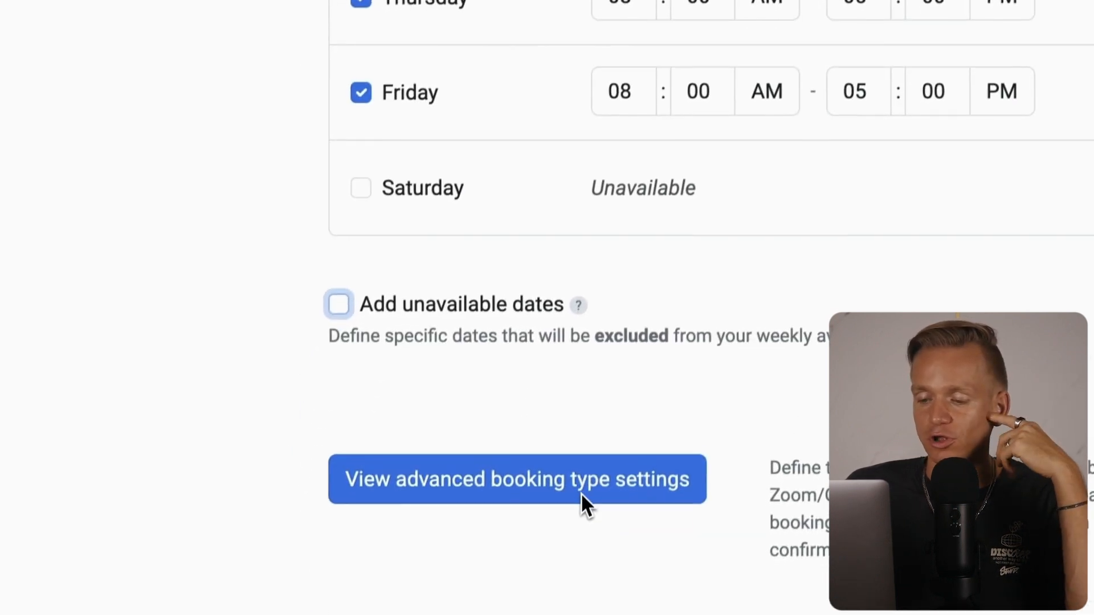
scroll(526, 490, "down", 2)
left_click(379, 357)
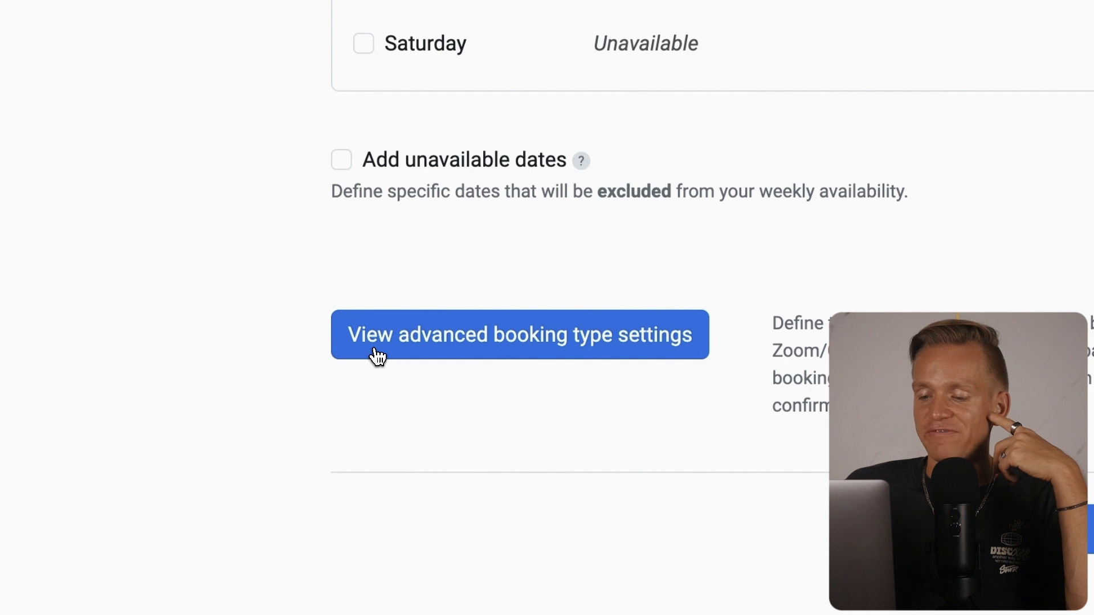
scroll(444, 358, "down", 1)
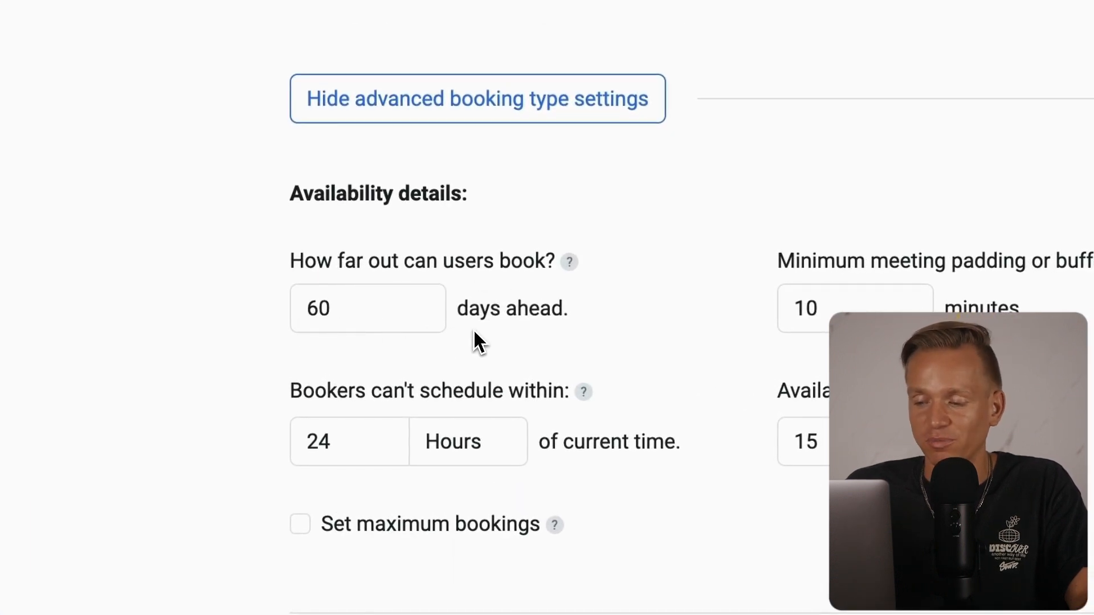
Review the availability details: how far out users can book, meeting buffer, minimum scheduling notice and time slot interval
left_click(479, 293)
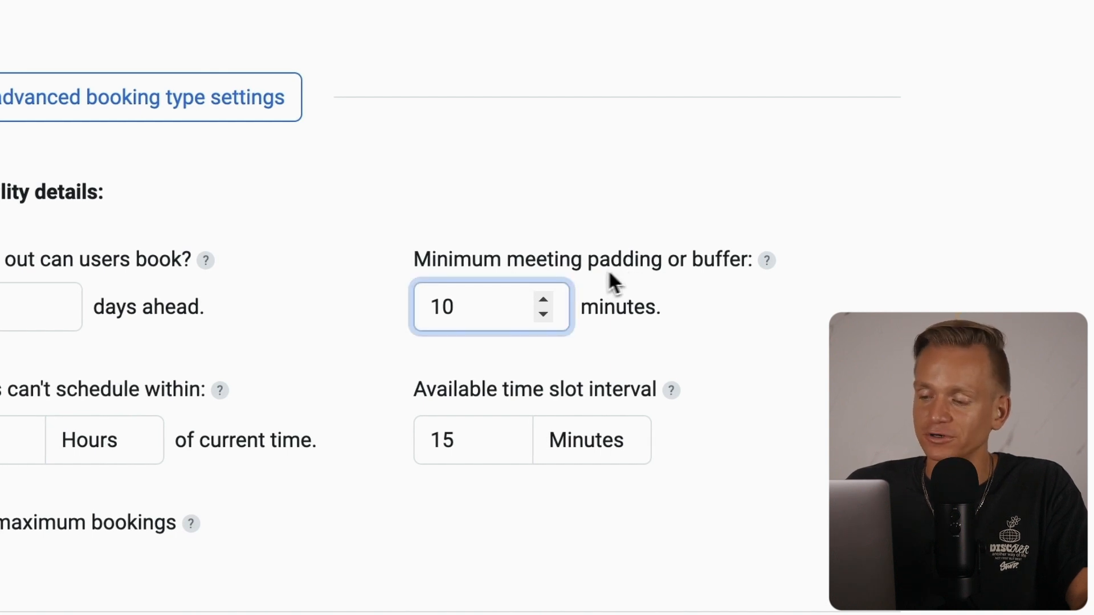
left_click(440, 353)
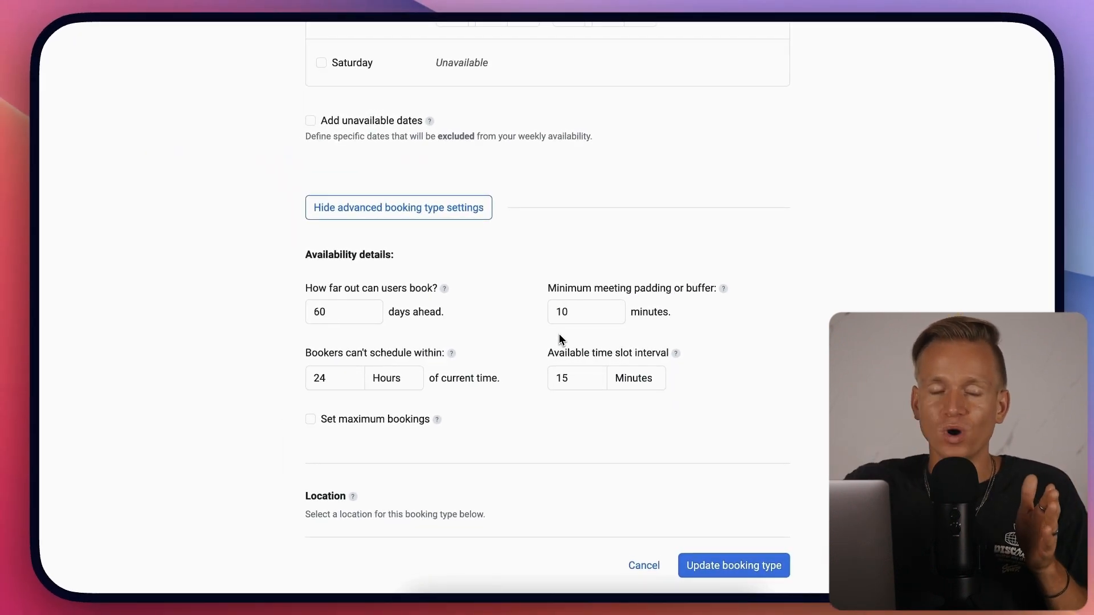
left_click(330, 369)
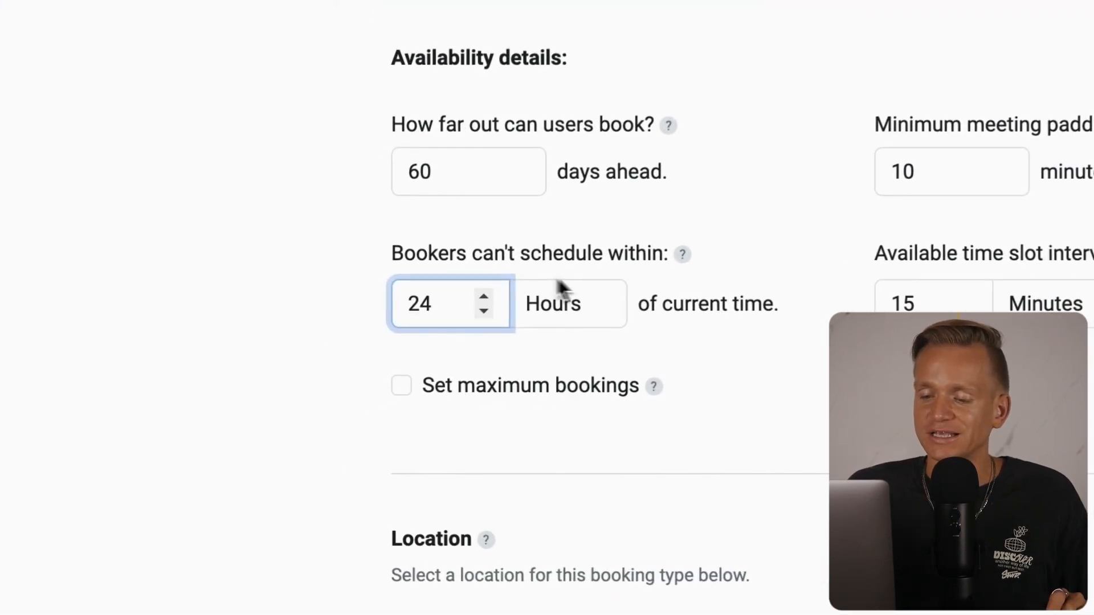
left_click(648, 276)
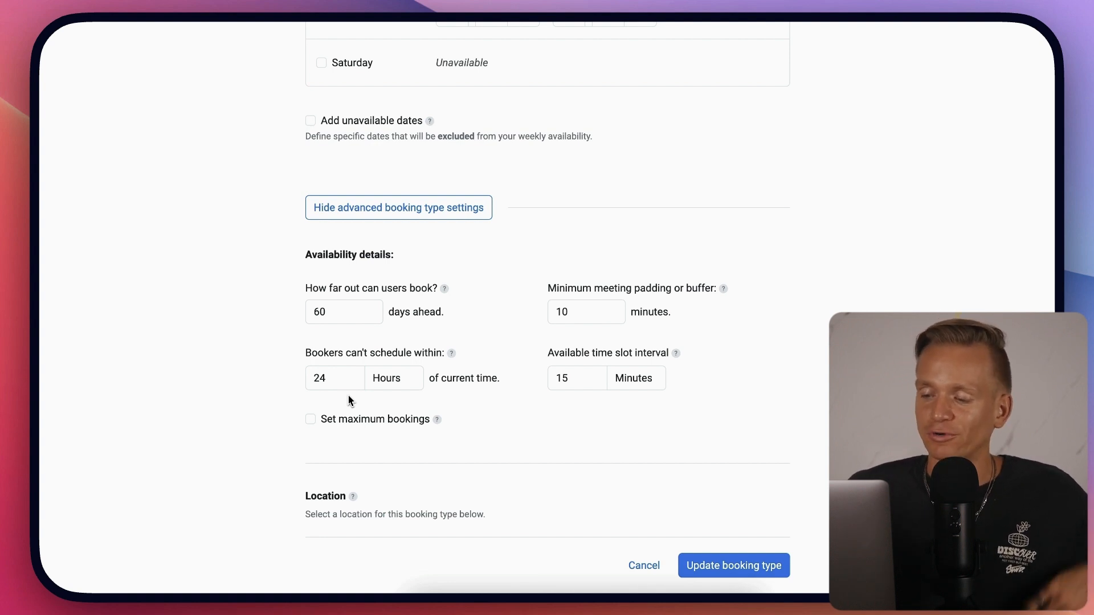
left_click(563, 376)
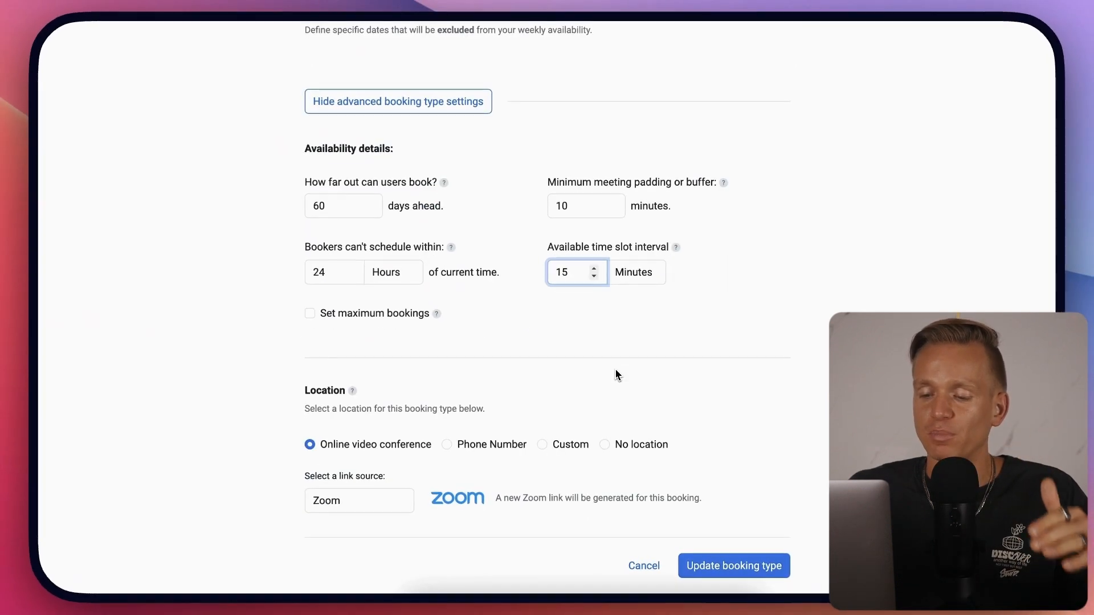
Review the location choices and video link sources, keeping Online video conference with Zoom, along with the group booking and guest invite options
scroll(617, 374, "down", 5)
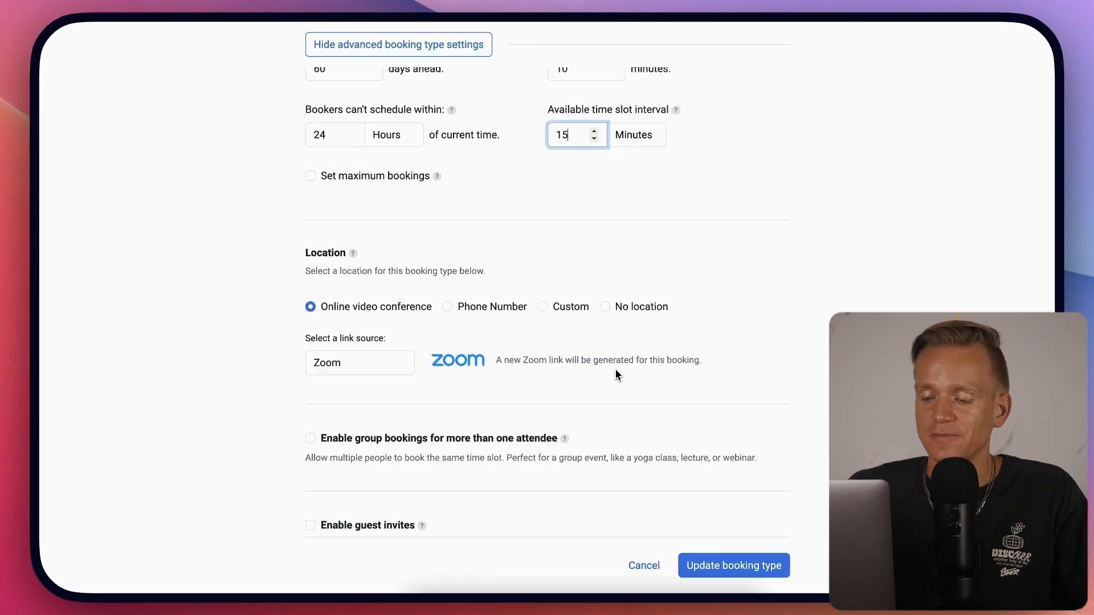
left_click_drag(317, 172, 357, 177)
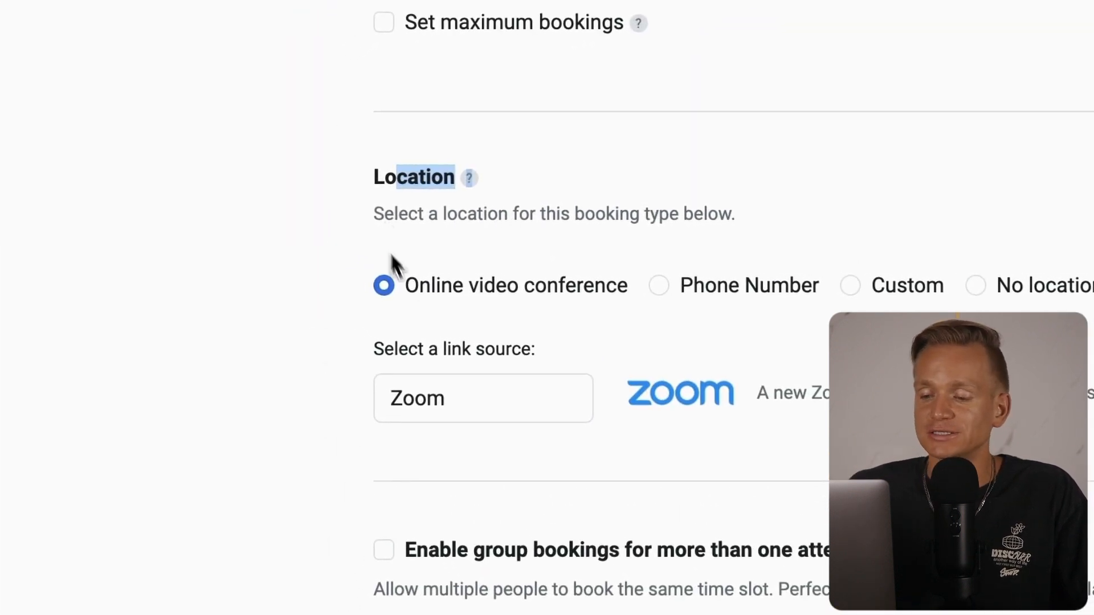
left_click(453, 413)
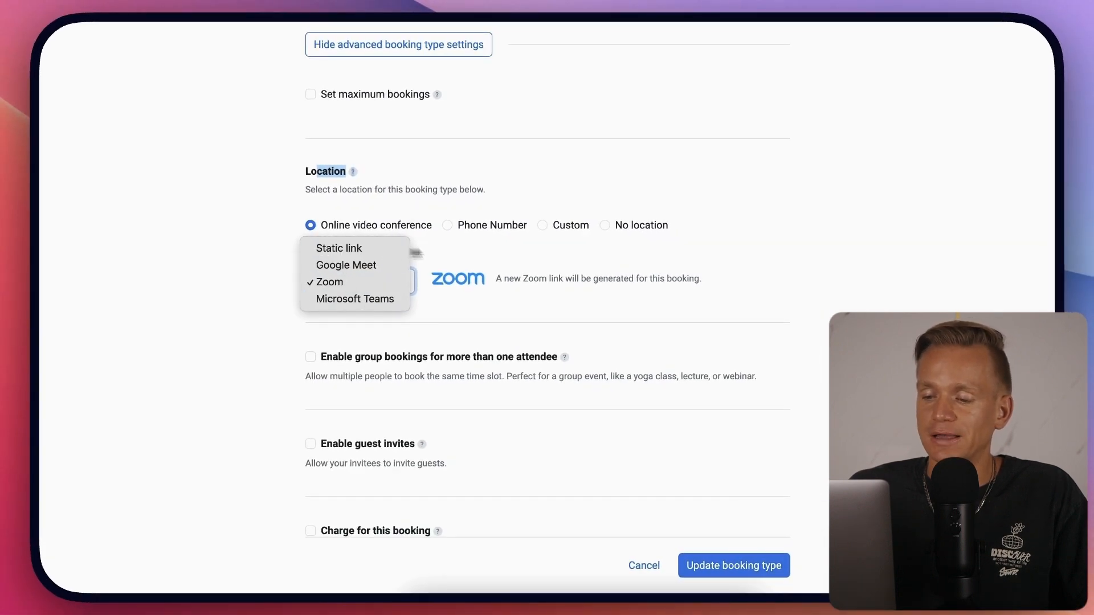
left_click(494, 266)
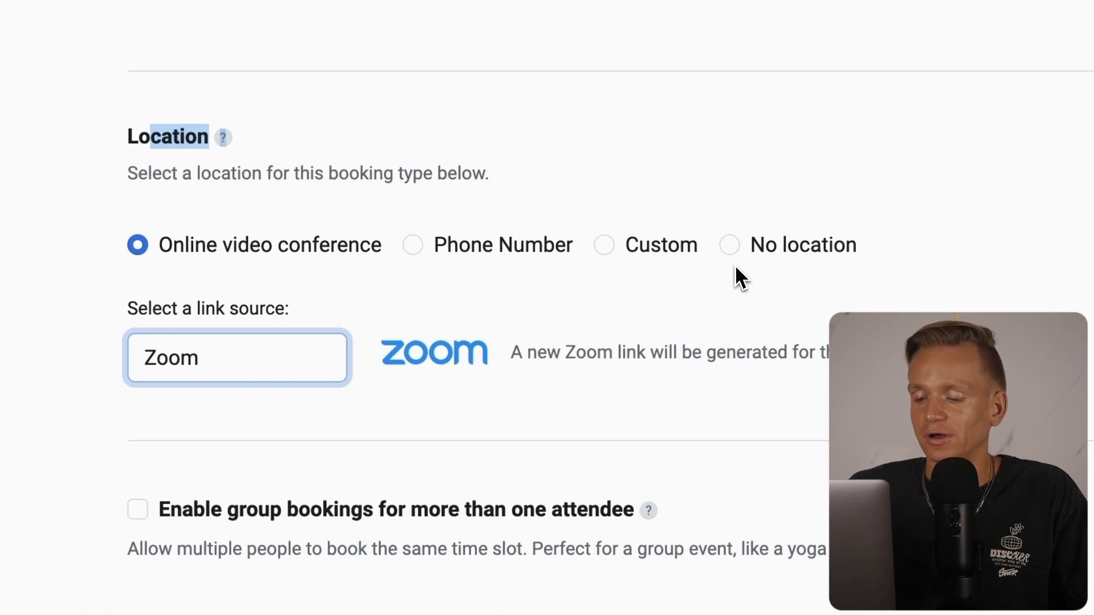
left_click(792, 247)
left_click(295, 249)
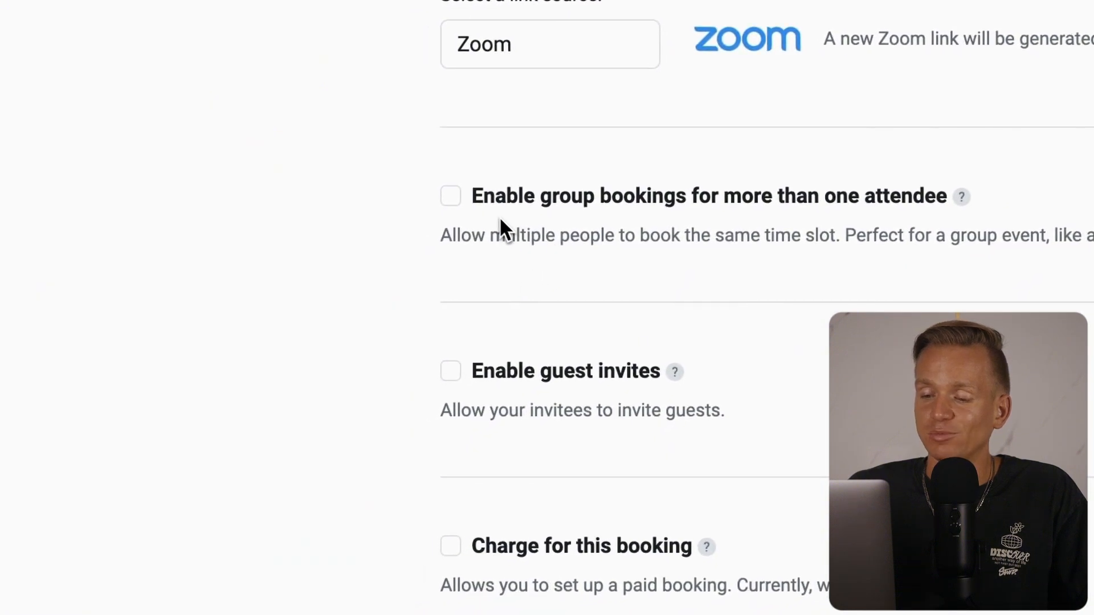
left_click_drag(550, 207, 633, 258)
left_click(518, 391)
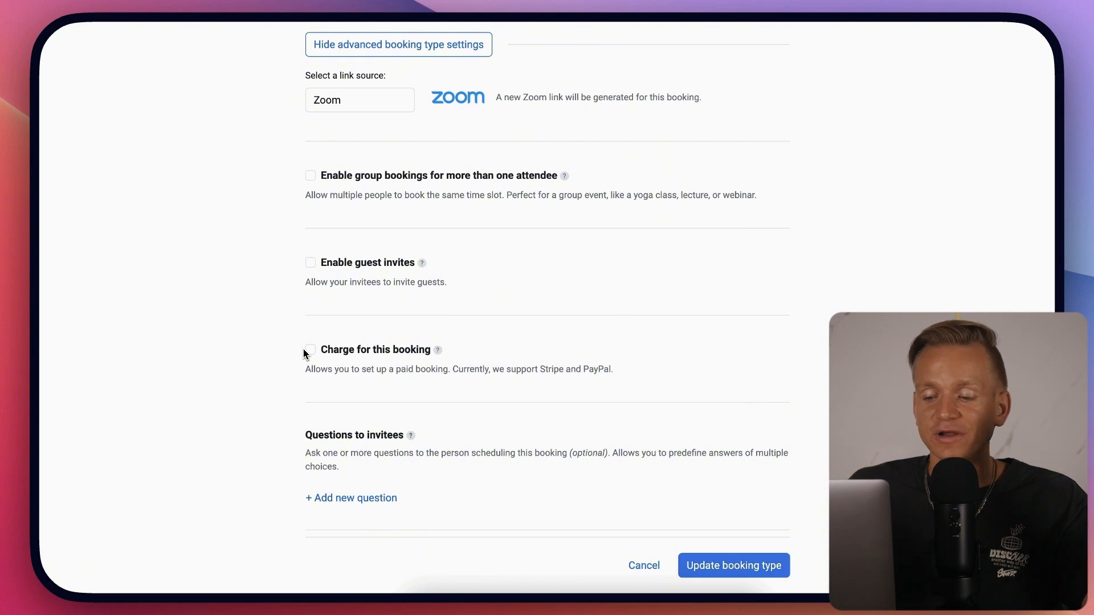
scroll(308, 356, "up", 15)
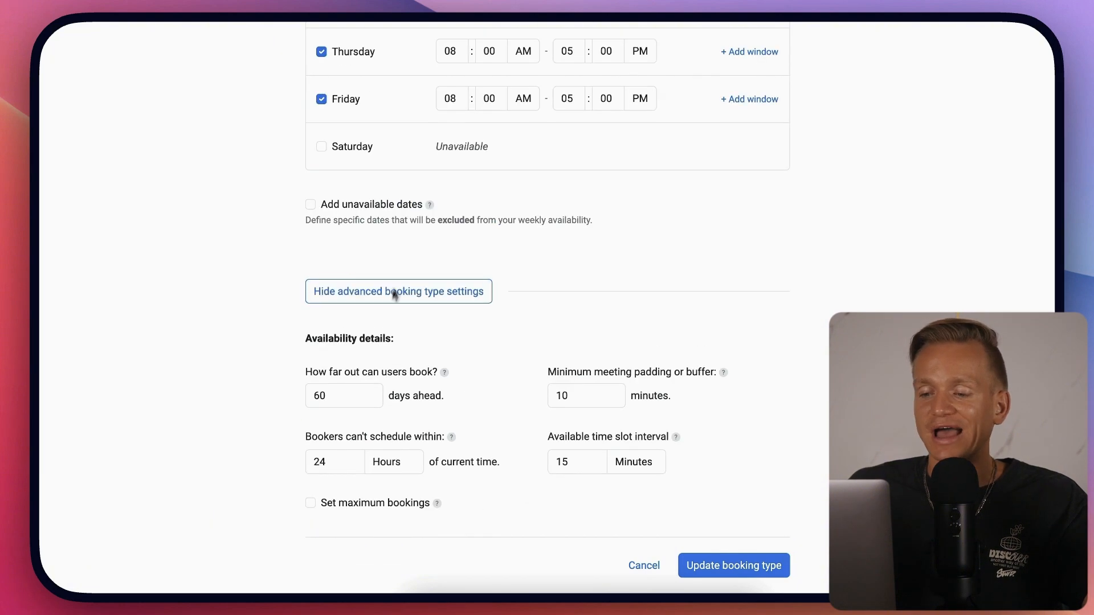
Turn on charging for this booking in the advanced settings
scroll(396, 252, "down", 15)
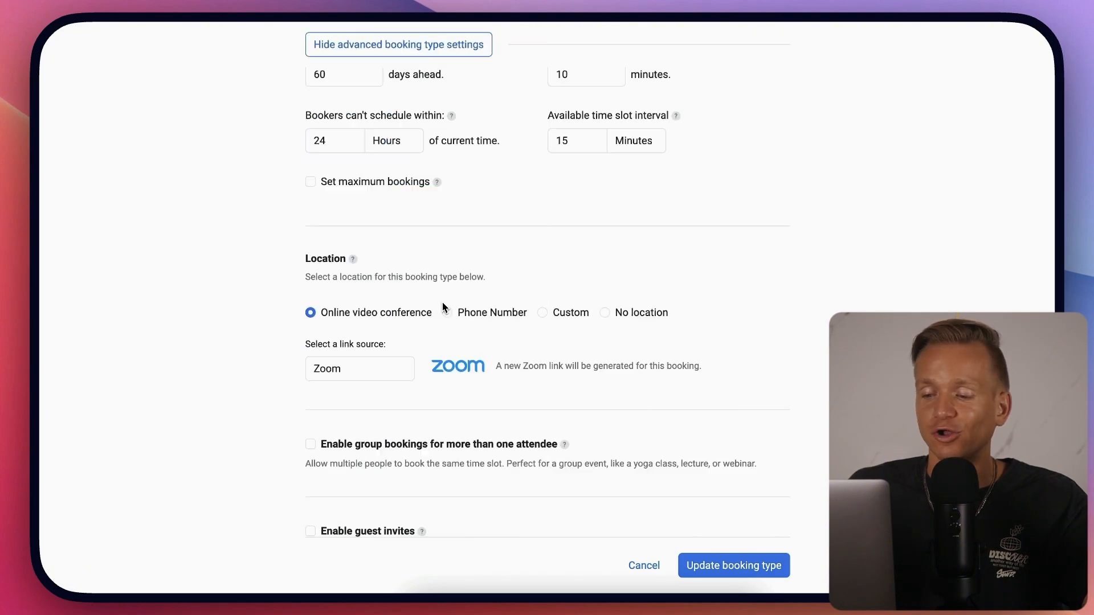
scroll(442, 309, "down", 2)
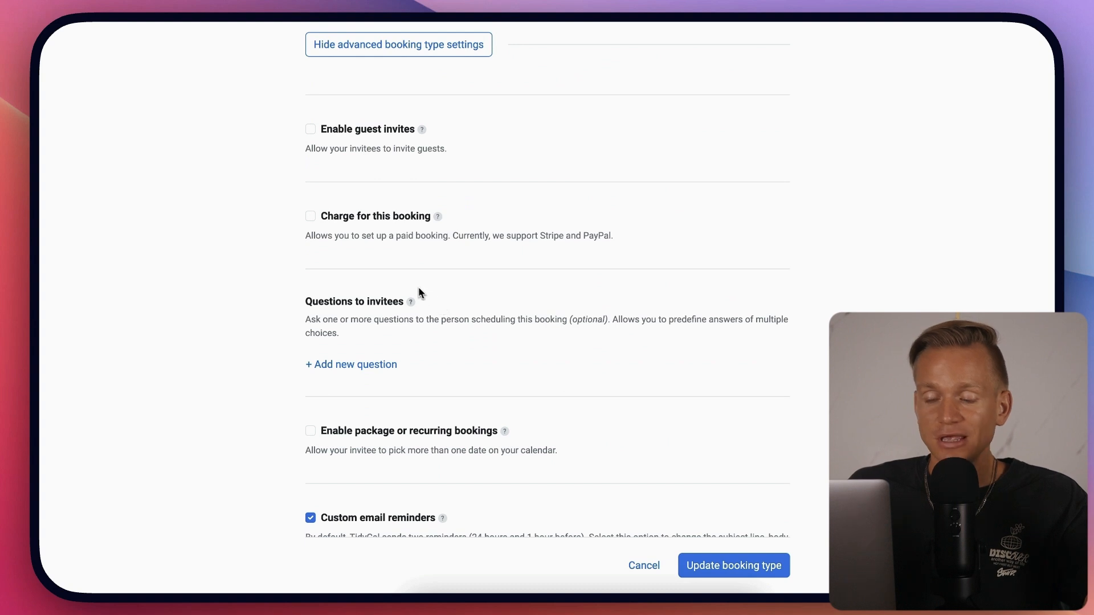
left_click(311, 217)
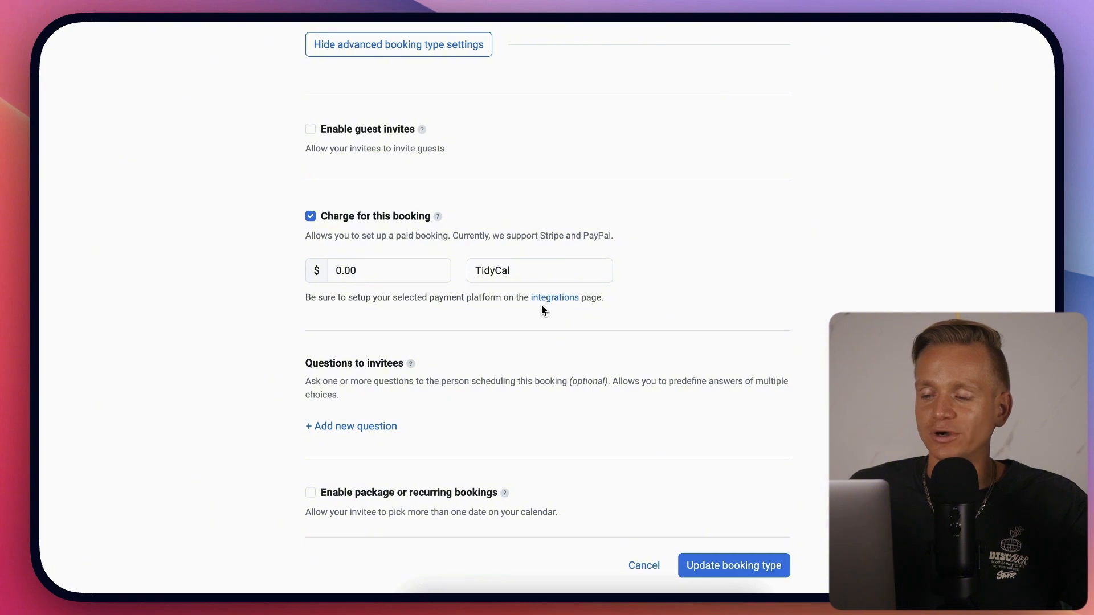
Enable package or recurring bookings so invitees can pick more than one date
scroll(339, 309, "down", 2)
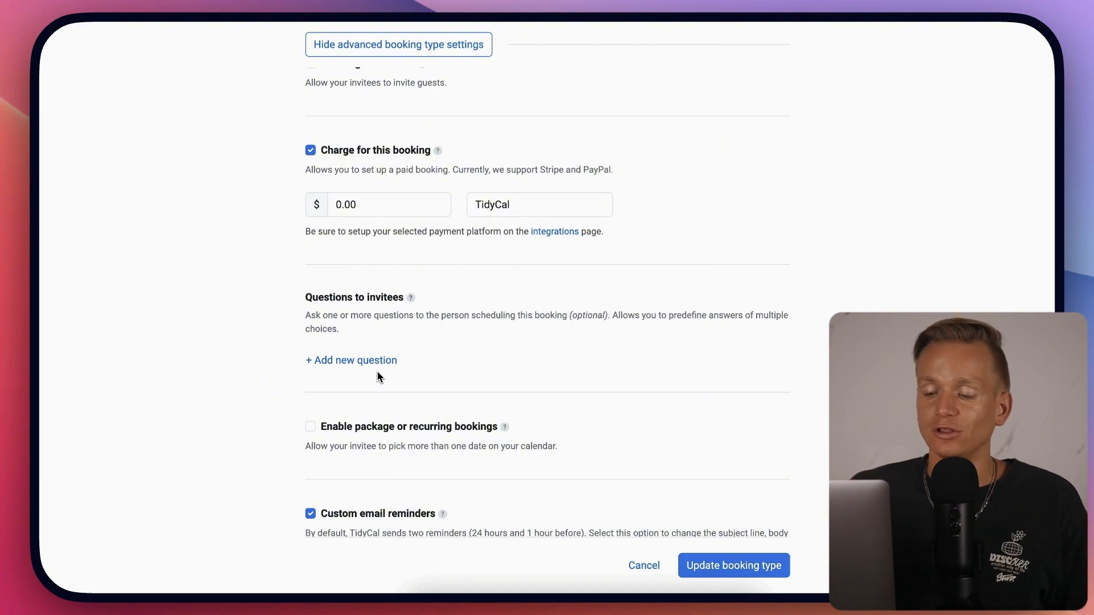
scroll(379, 376, "down", 3)
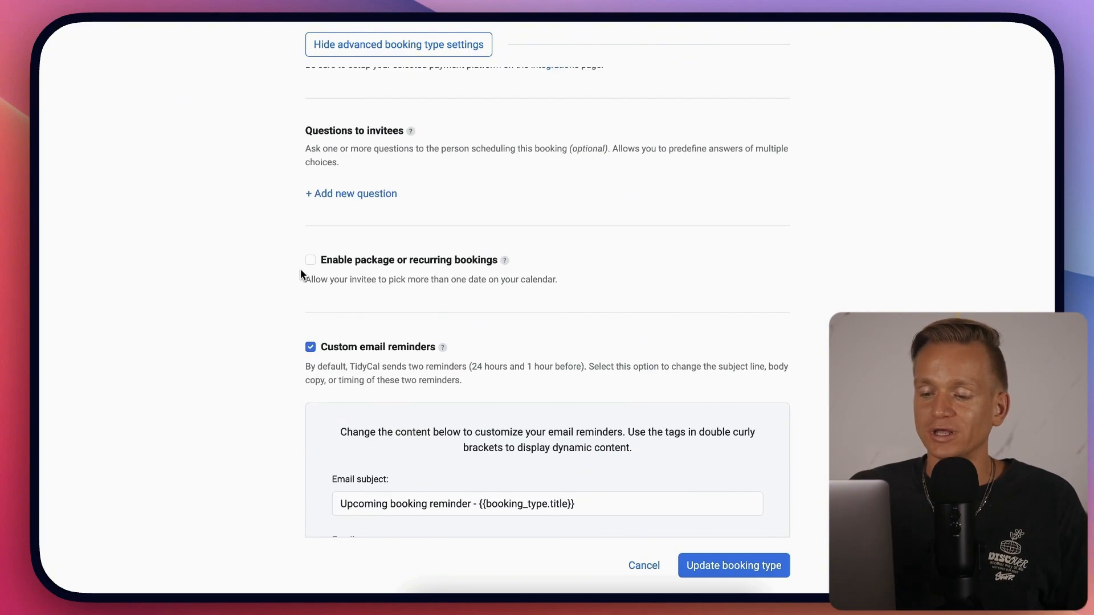
left_click(311, 261)
left_click_drag(306, 279, 393, 279)
left_click(650, 323)
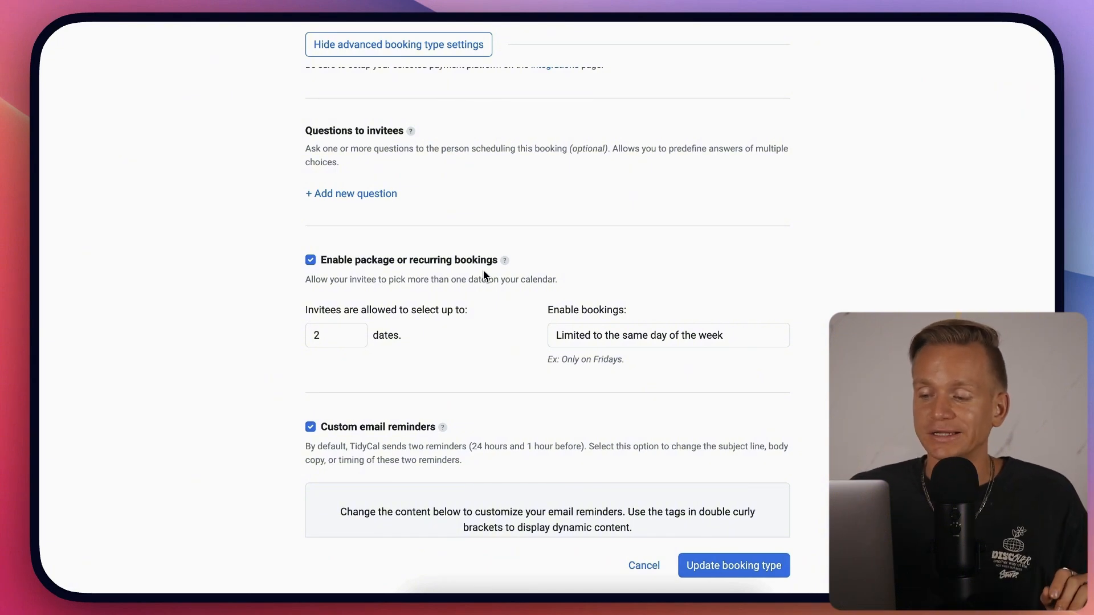
Review the custom email reminder's subject, its content with dynamic tags, and the times at which bookers are reminded
scroll(482, 274, "down", 4)
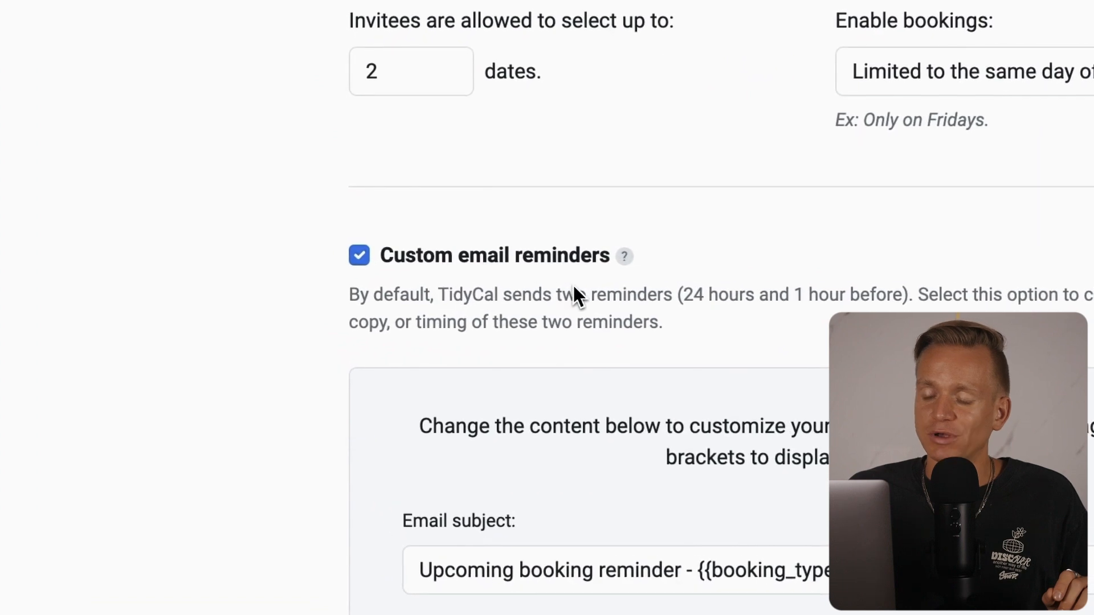
scroll(578, 297, "down", 3)
scroll(578, 300, "down", 3)
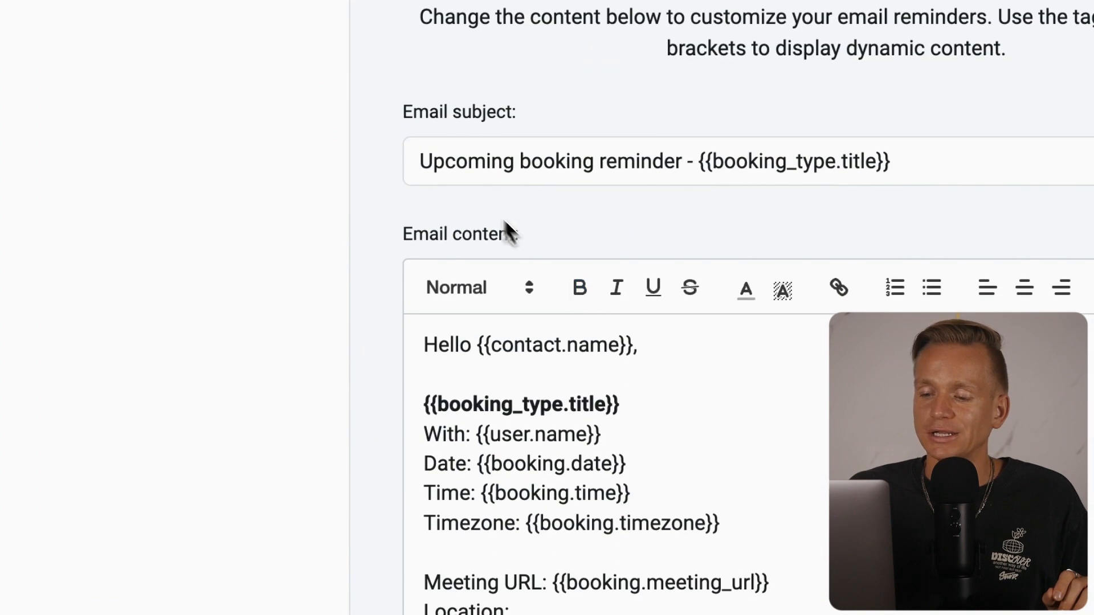
left_click(504, 162)
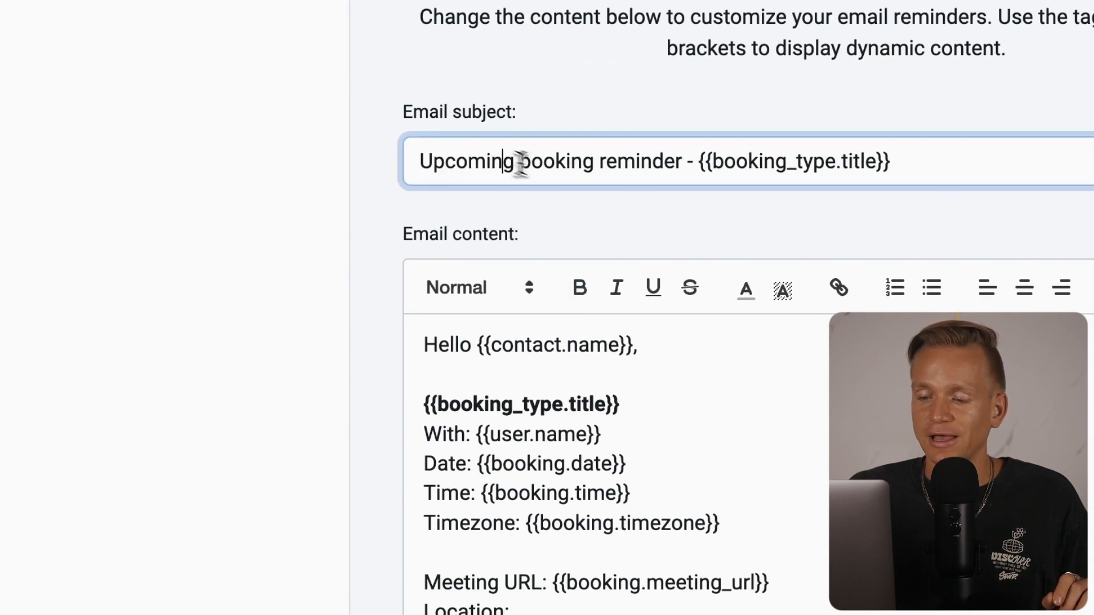
left_click(436, 247)
scroll(586, 459, "down", 8)
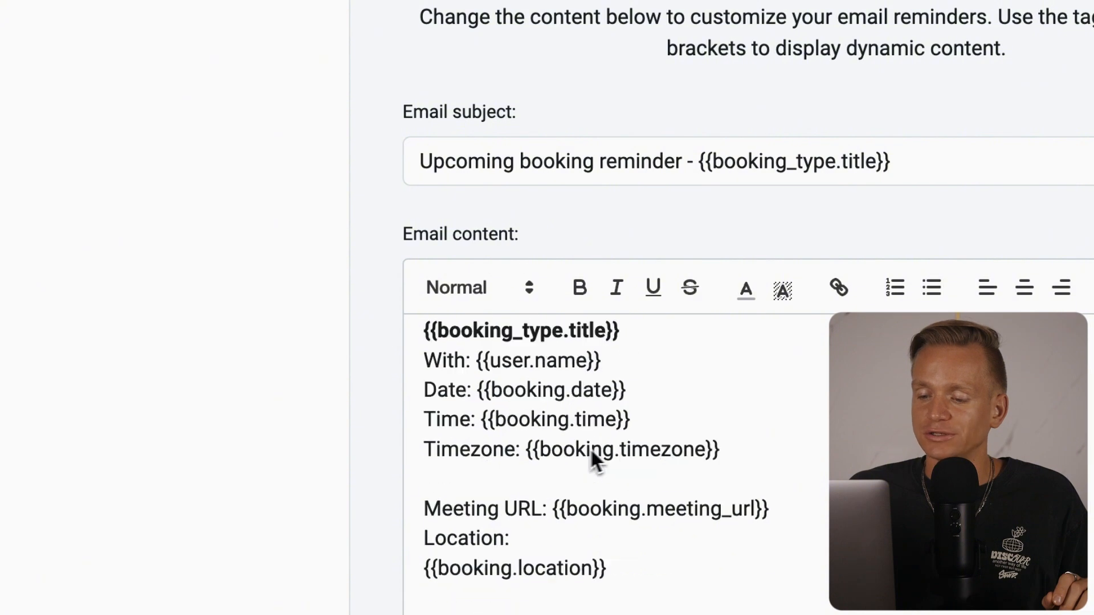
scroll(625, 347, "up", 5)
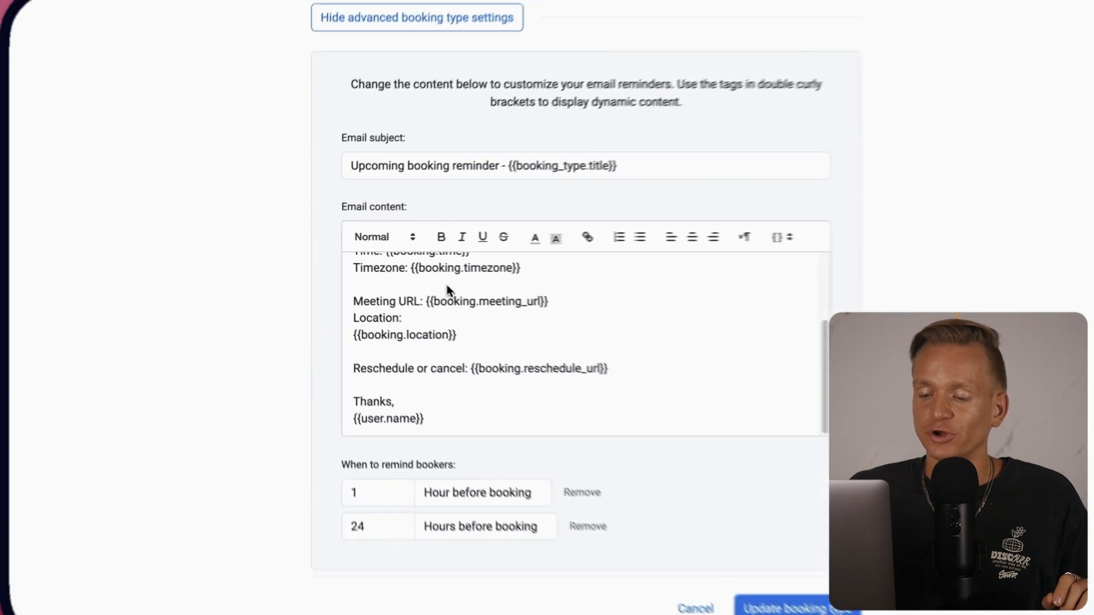
scroll(625, 388, "up", 3)
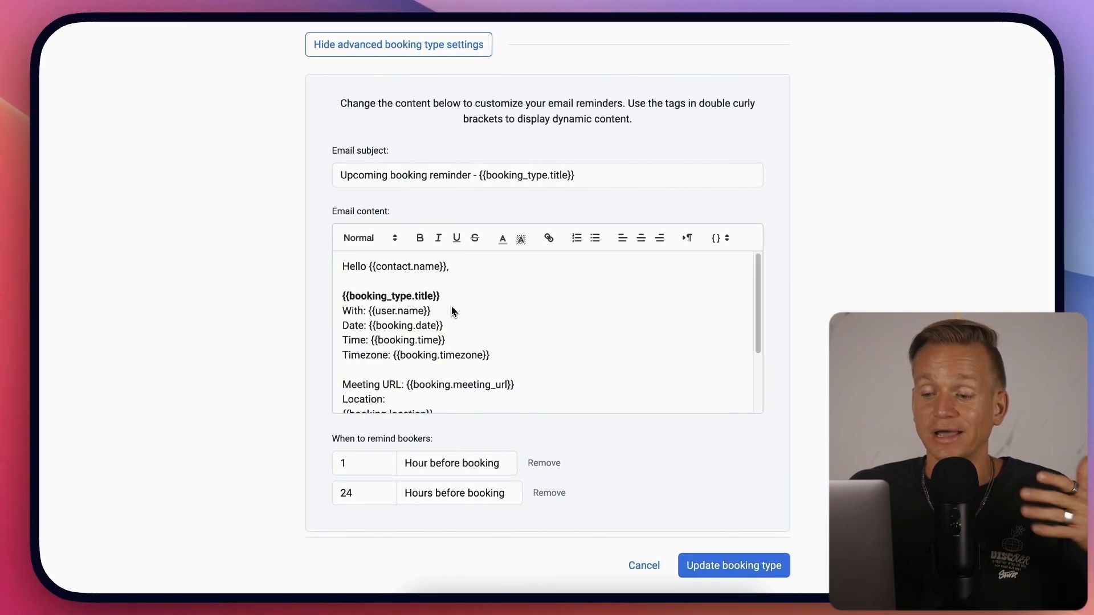
scroll(451, 308, "down", 5)
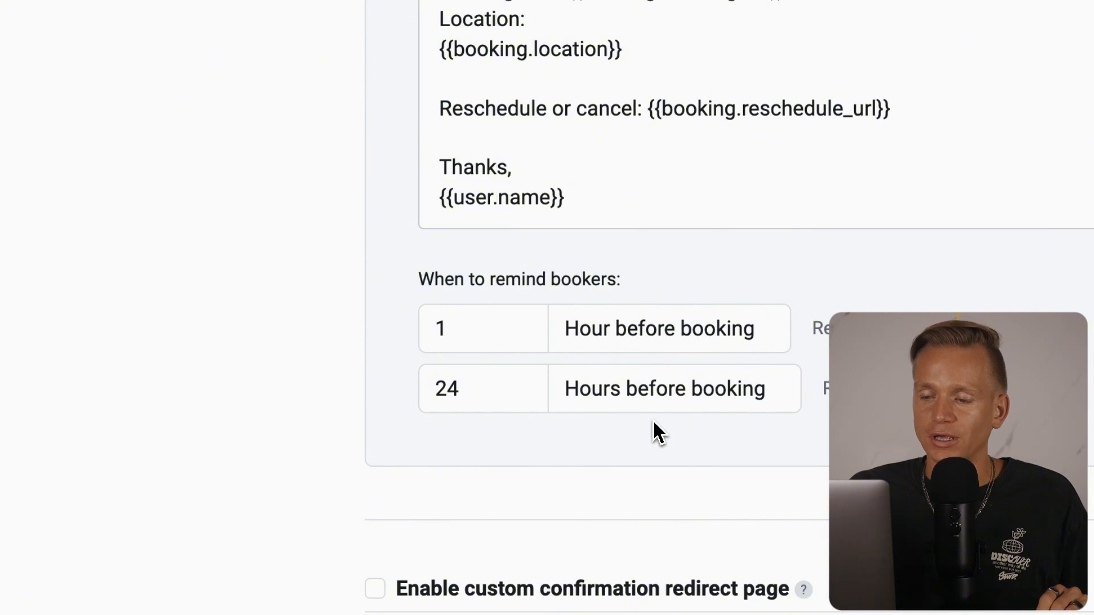
scroll(652, 419, "down", 4)
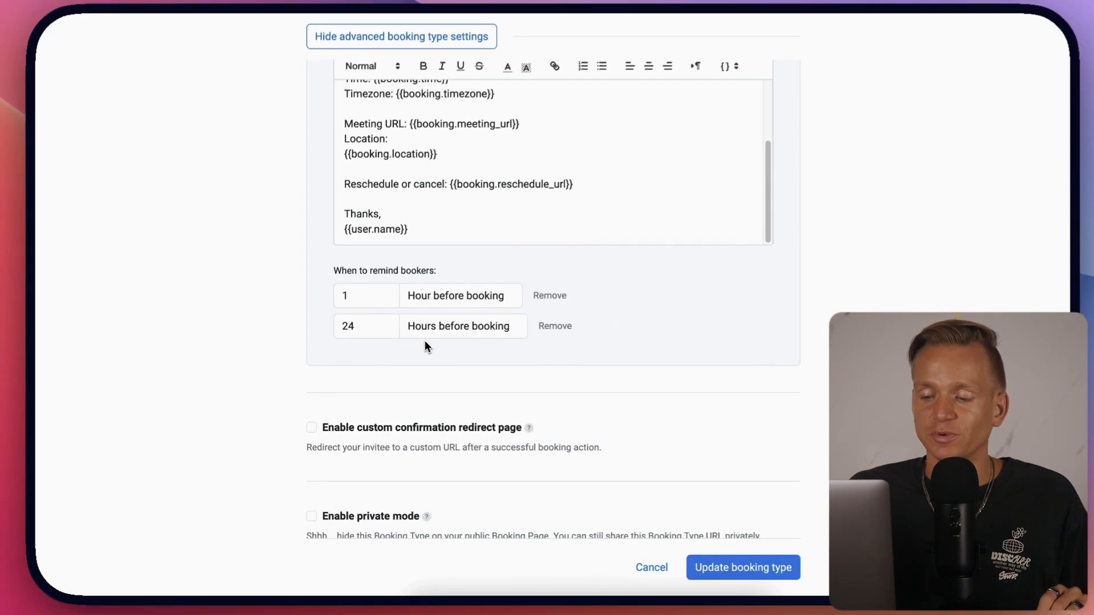
Enable the custom confirmation redirect page and make its Redirect URL ready for entry
scroll(431, 344, "down", 4)
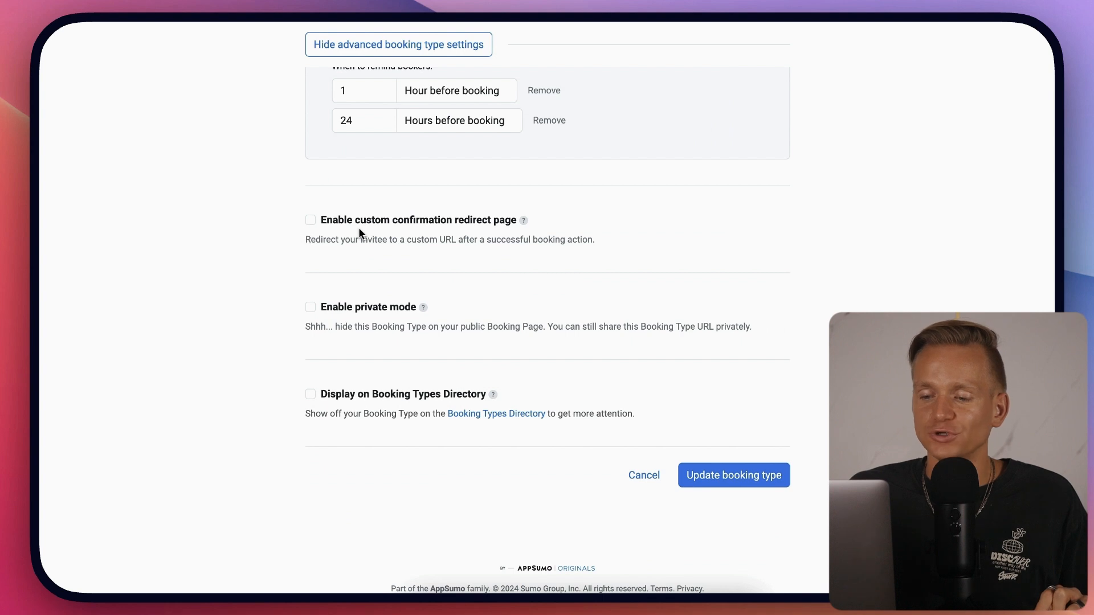
left_click(311, 221)
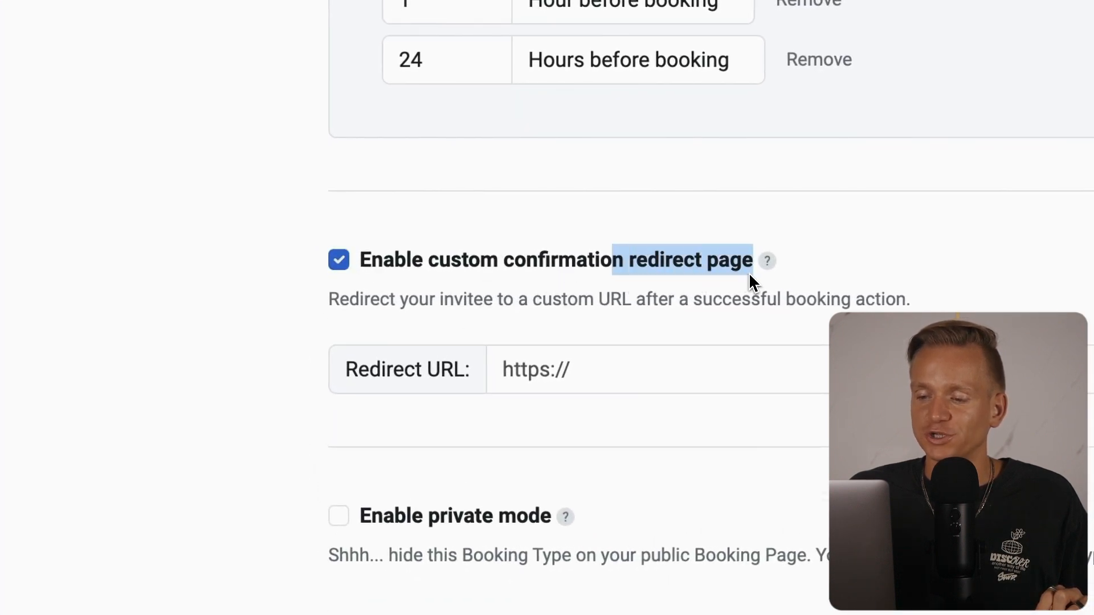
left_click(561, 369)
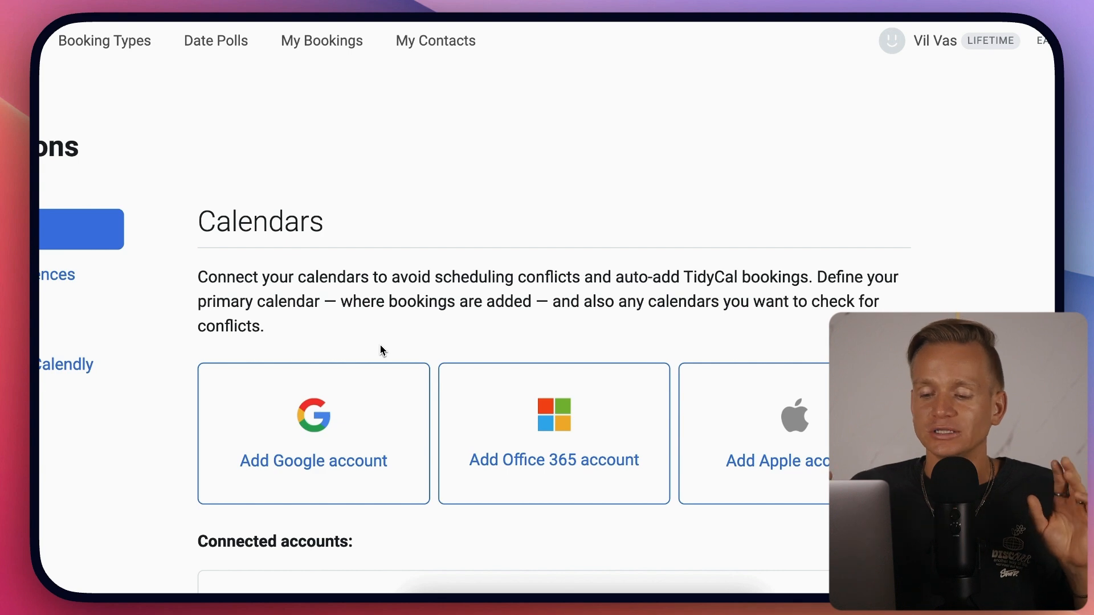
On the 15 Minute Meeting booking page, select Wednesday, August 7th at 12:15 pm to bring up the booking confirmation form
scroll(381, 344, "left", 4)
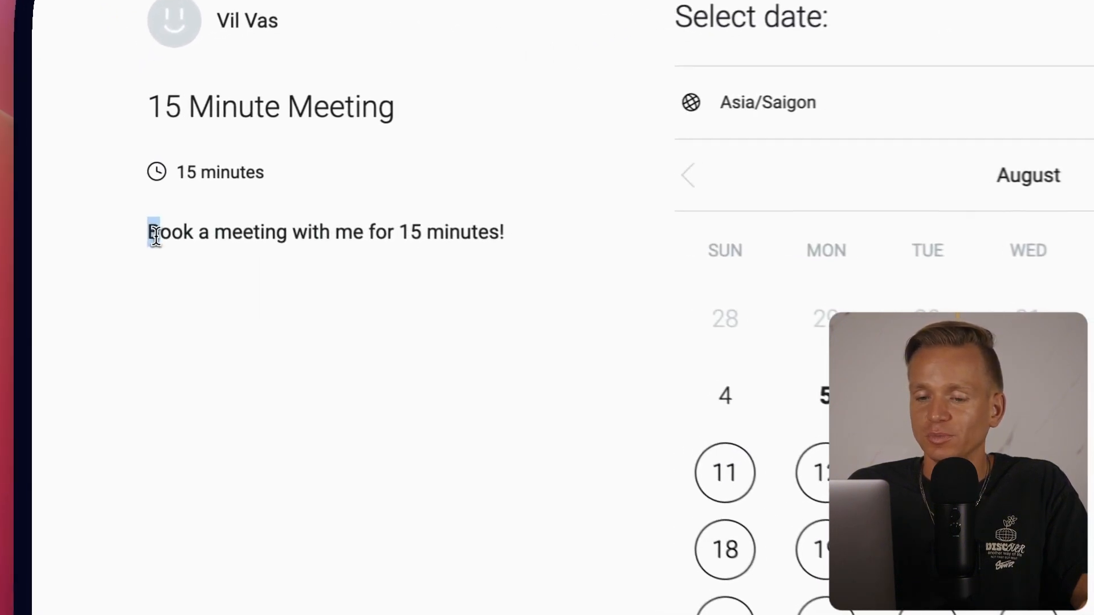
left_click_drag(169, 132, 292, 144)
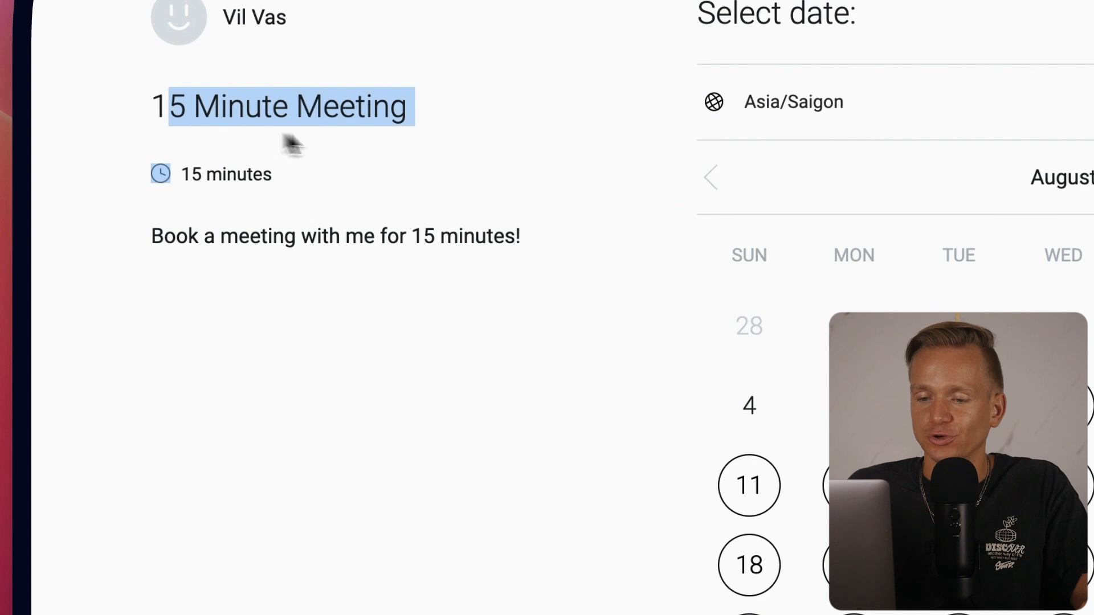
left_click(390, 142)
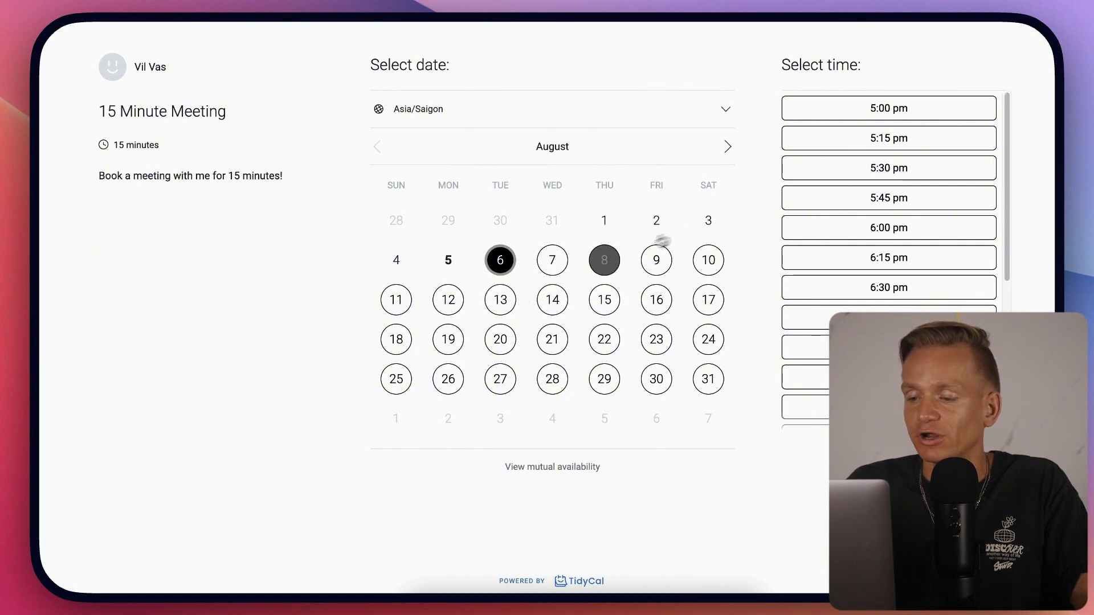
left_click(552, 260)
left_click(914, 258)
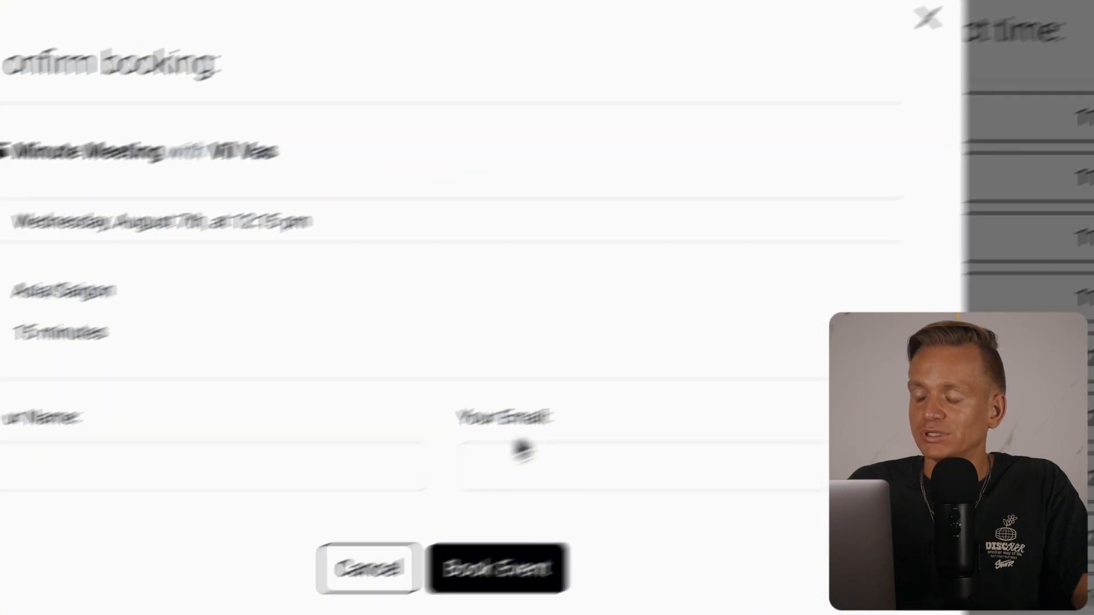
left_click(889, 336)
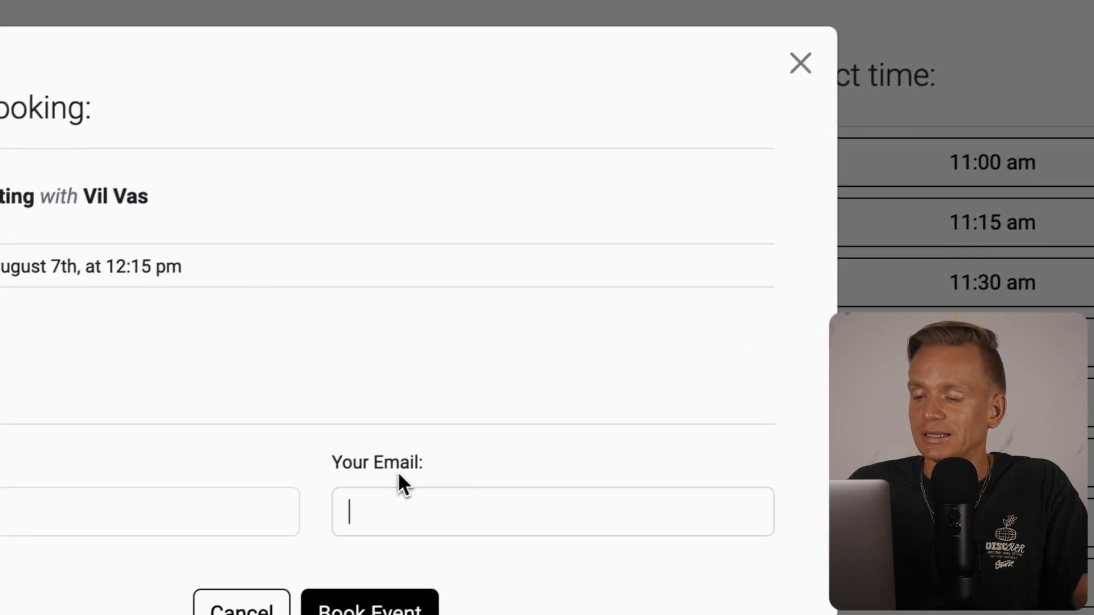